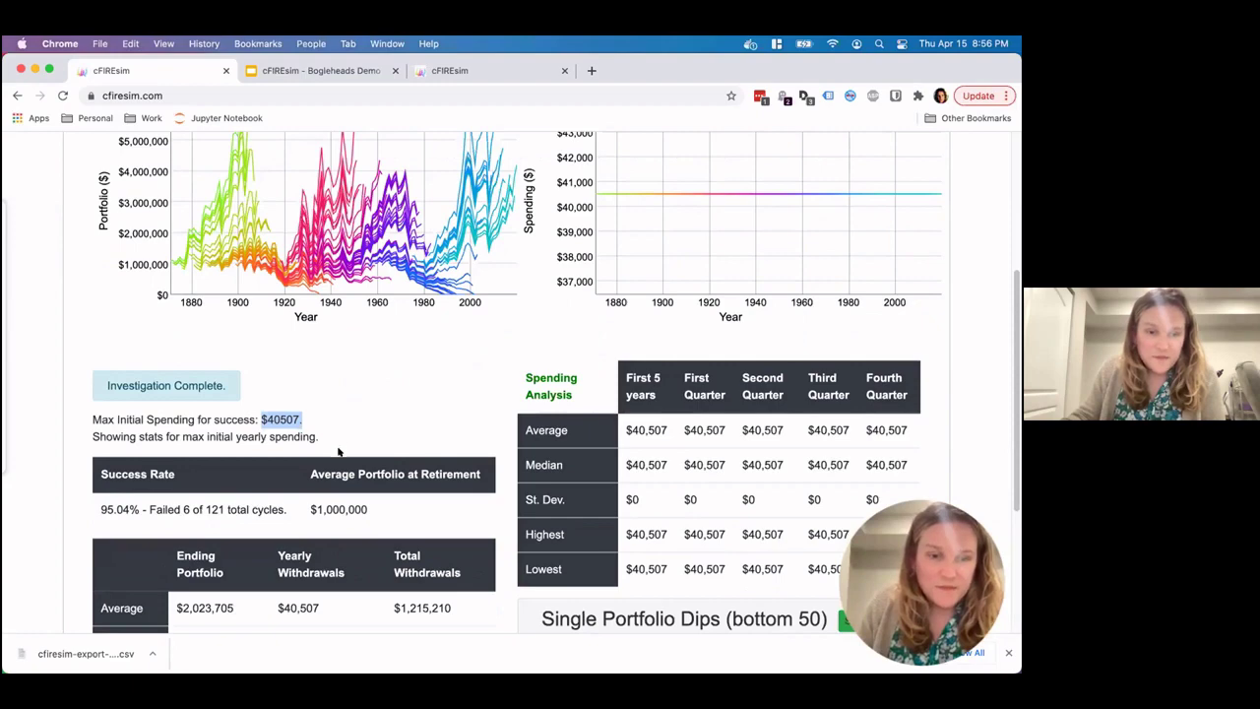
- Copy the maximum initial spending value from the Sim 2 results and enter it, 40507, as the Initial Yearly Spending
scroll(339, 452, "up", 2)
left_click(271, 487)
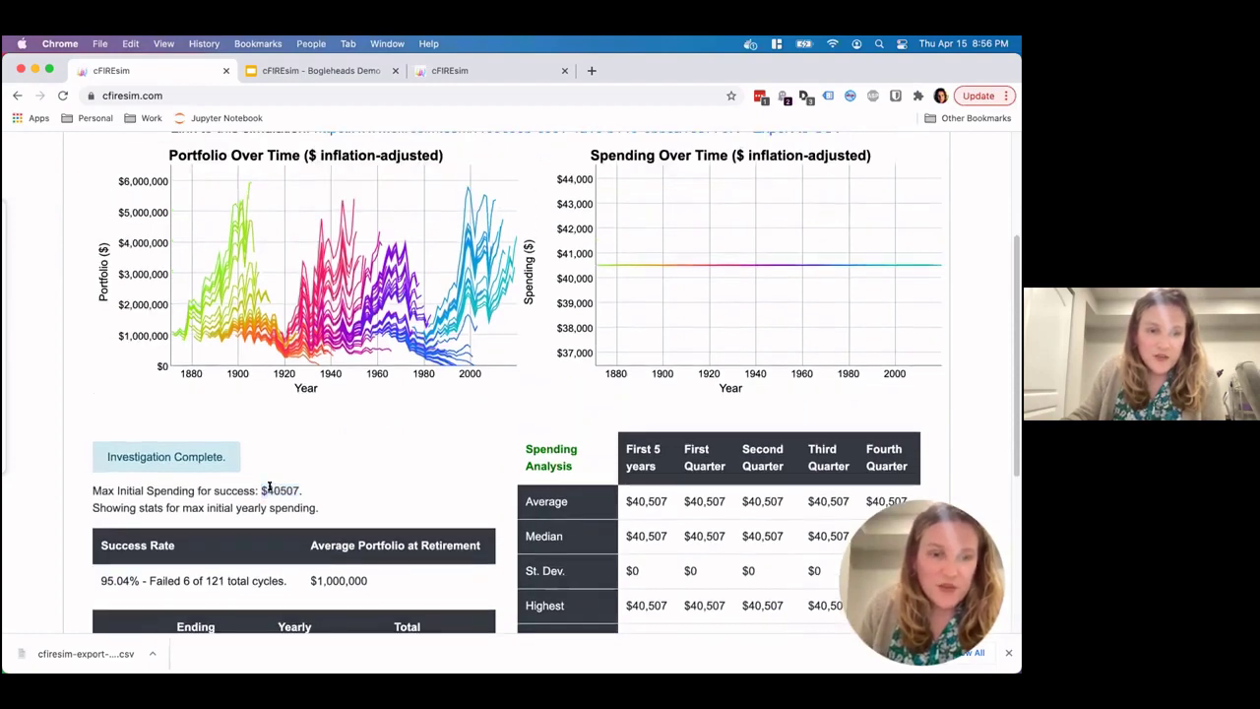
double_click(270, 488)
key("super+c")
scroll(269, 463, "up", 3)
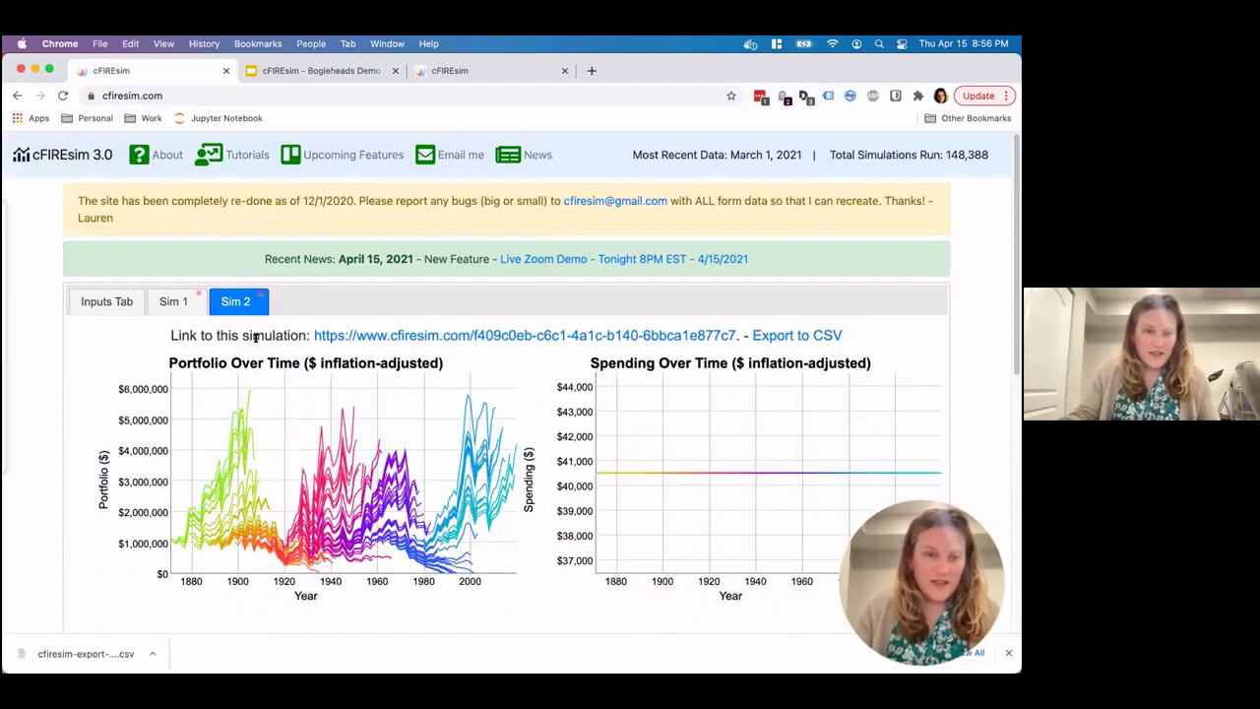
left_click(106, 301)
double_click(686, 456)
key("super+v")
- Switch off the maximum initial yearly spending investigation, run the simulation and check its success rate
scroll(354, 460, "down", 1)
left_click(99, 606)
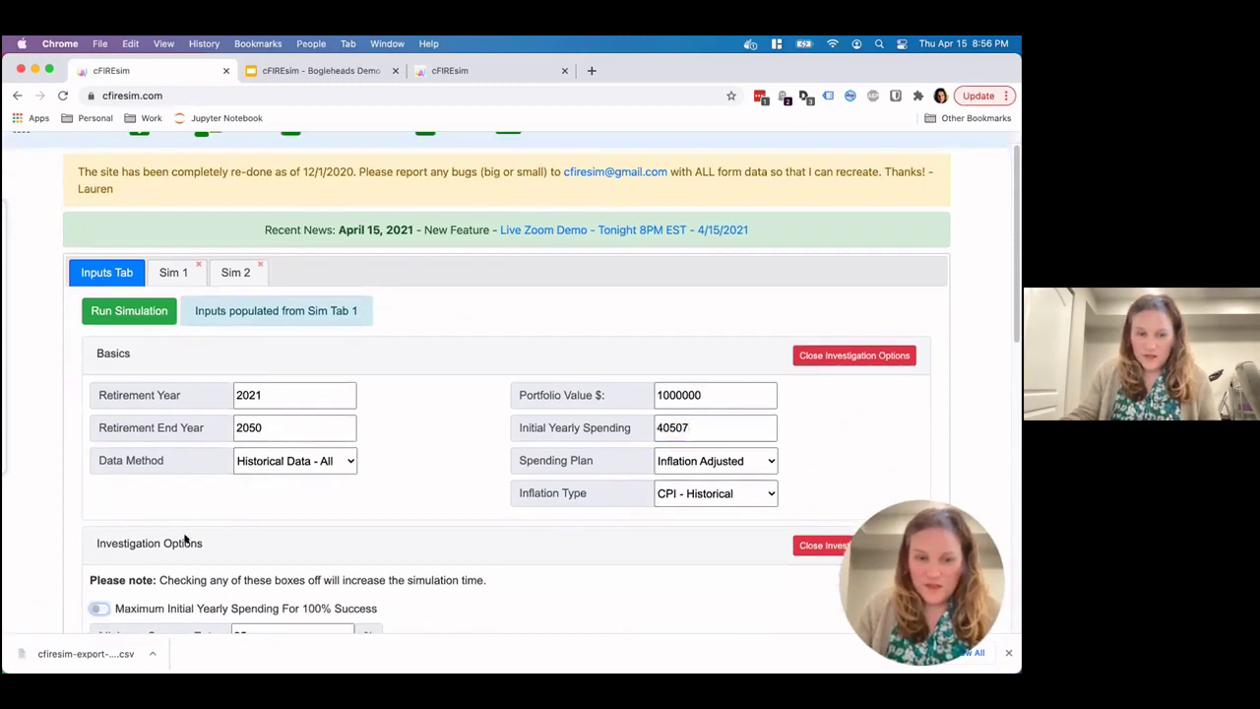
left_click(301, 428)
key("Return")
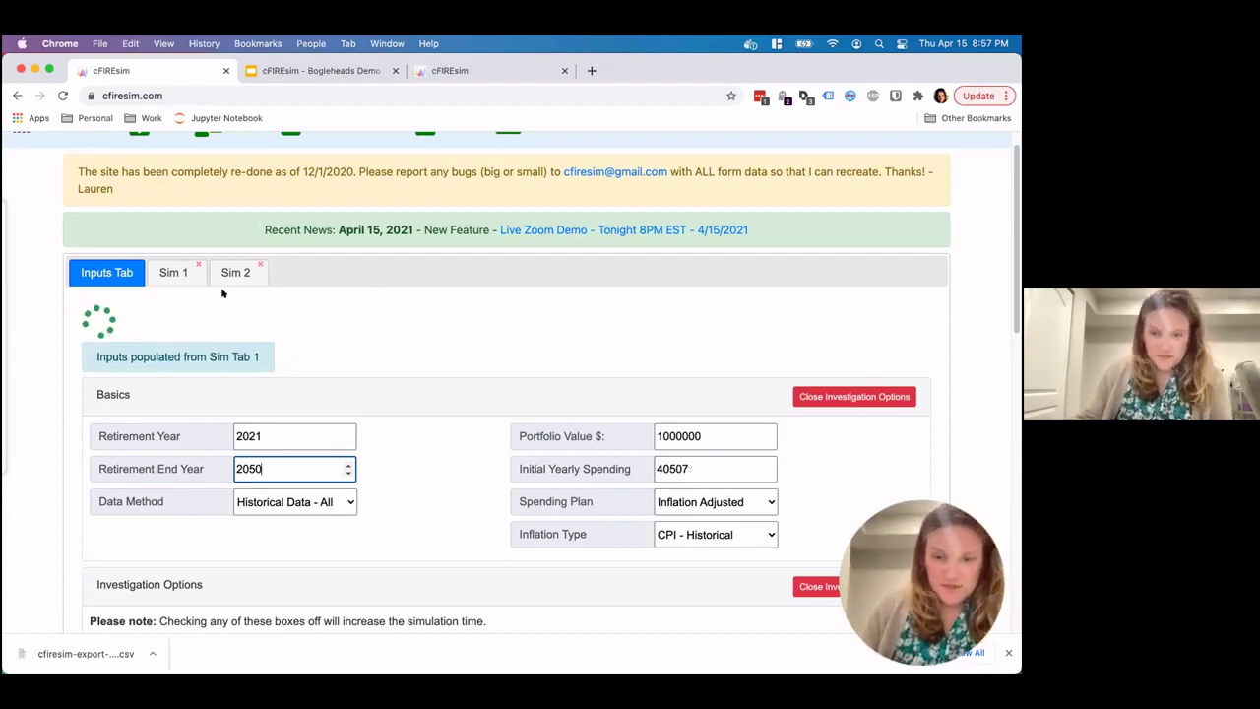
scroll(689, 399, "down", 2)
left_click_drag(91, 540, 145, 531)
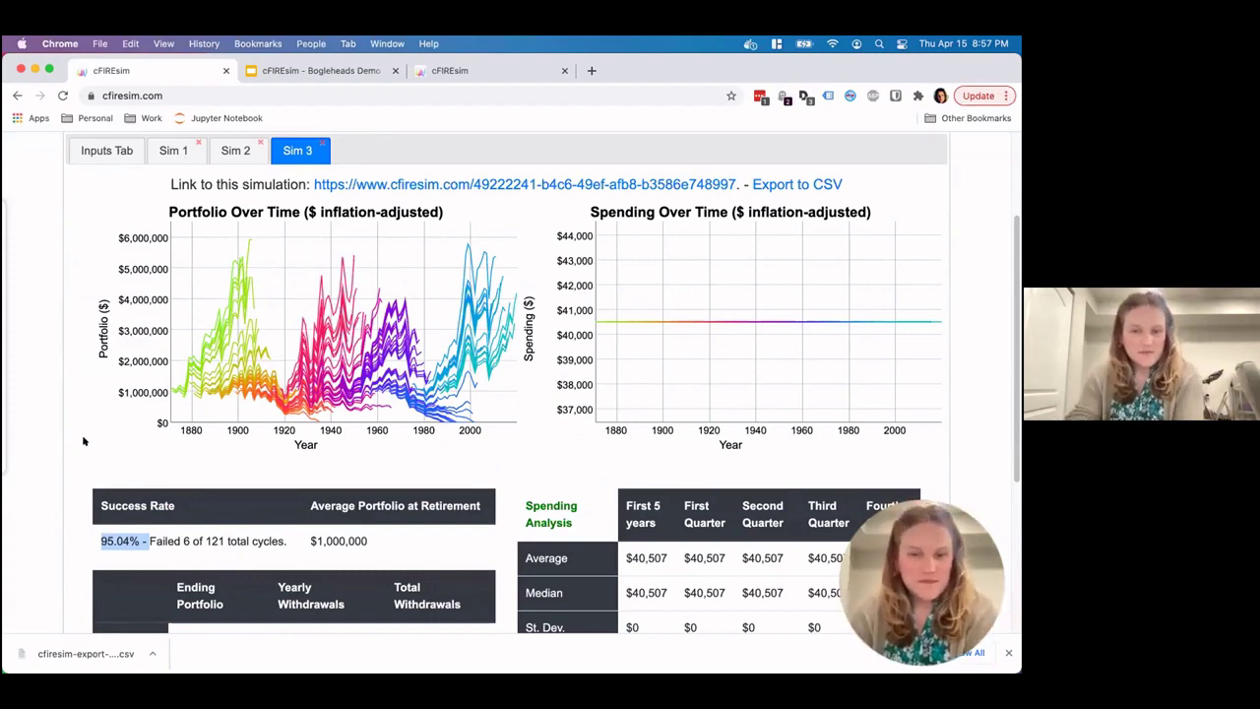
- Return to the simulation inputs and close the investigation options
left_click(101, 151)
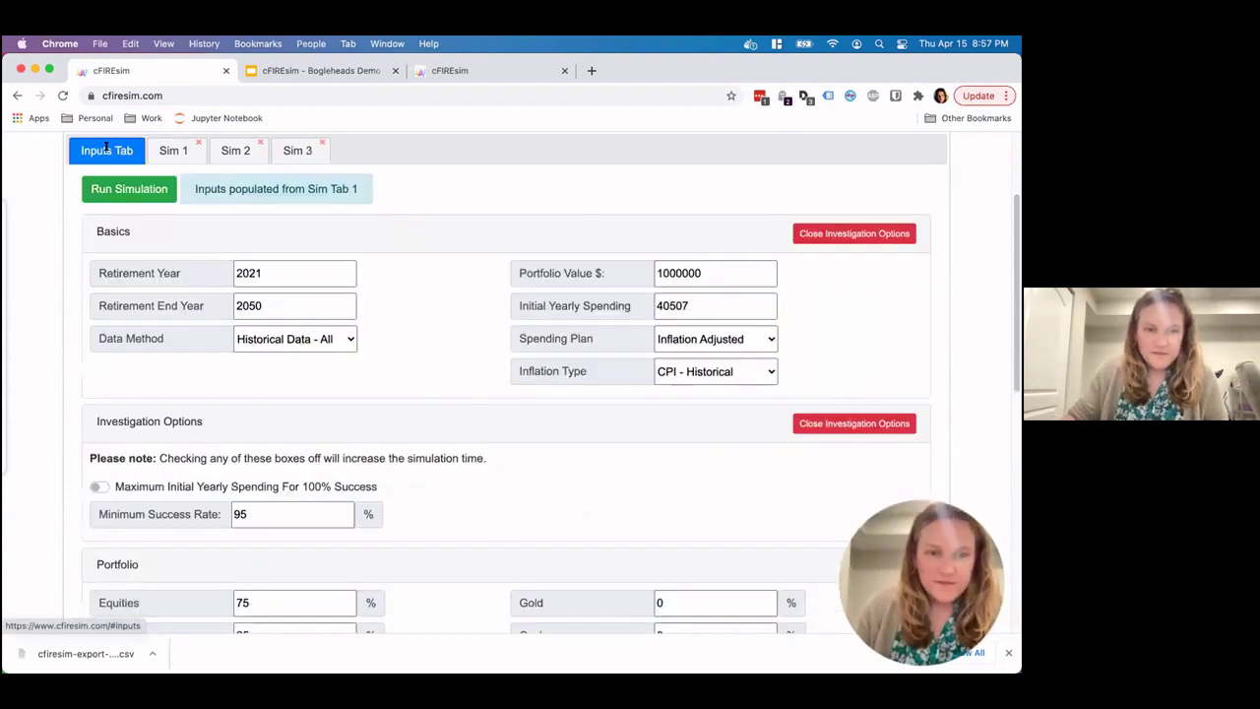
left_click(863, 235)
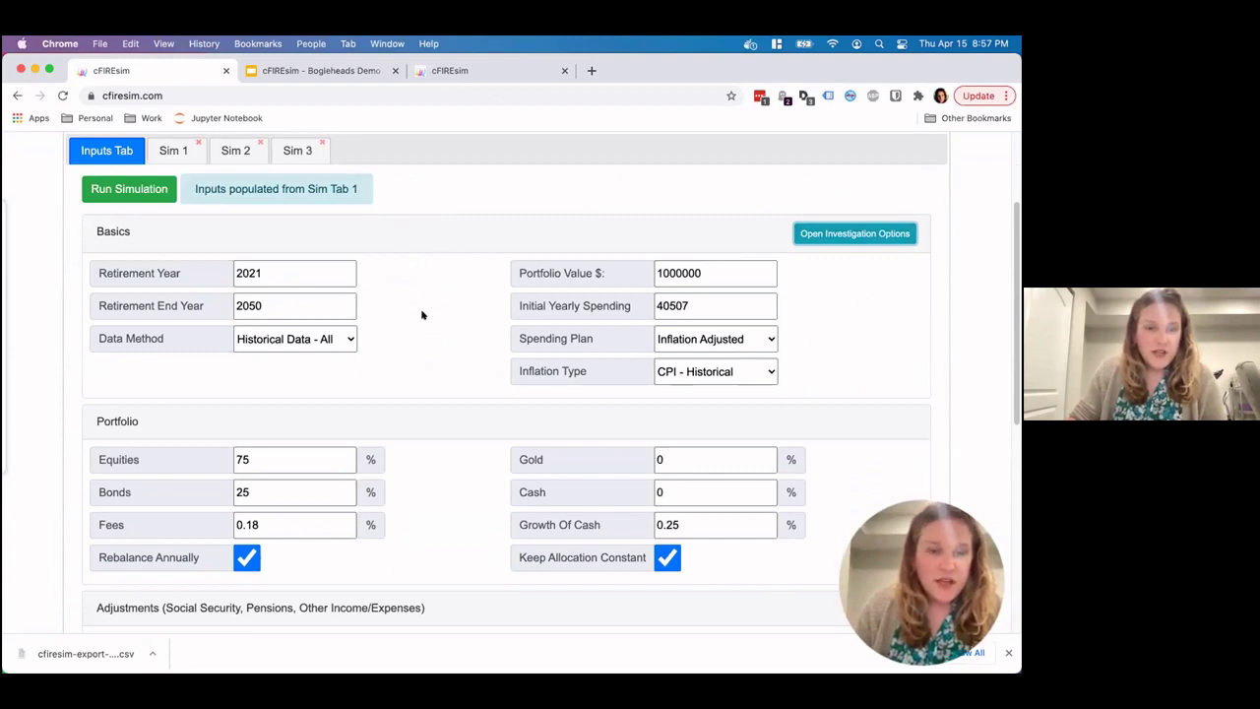
- Review the available Spending Plan options and the Initial Yearly Spending setting in the Basics section
left_click(708, 338)
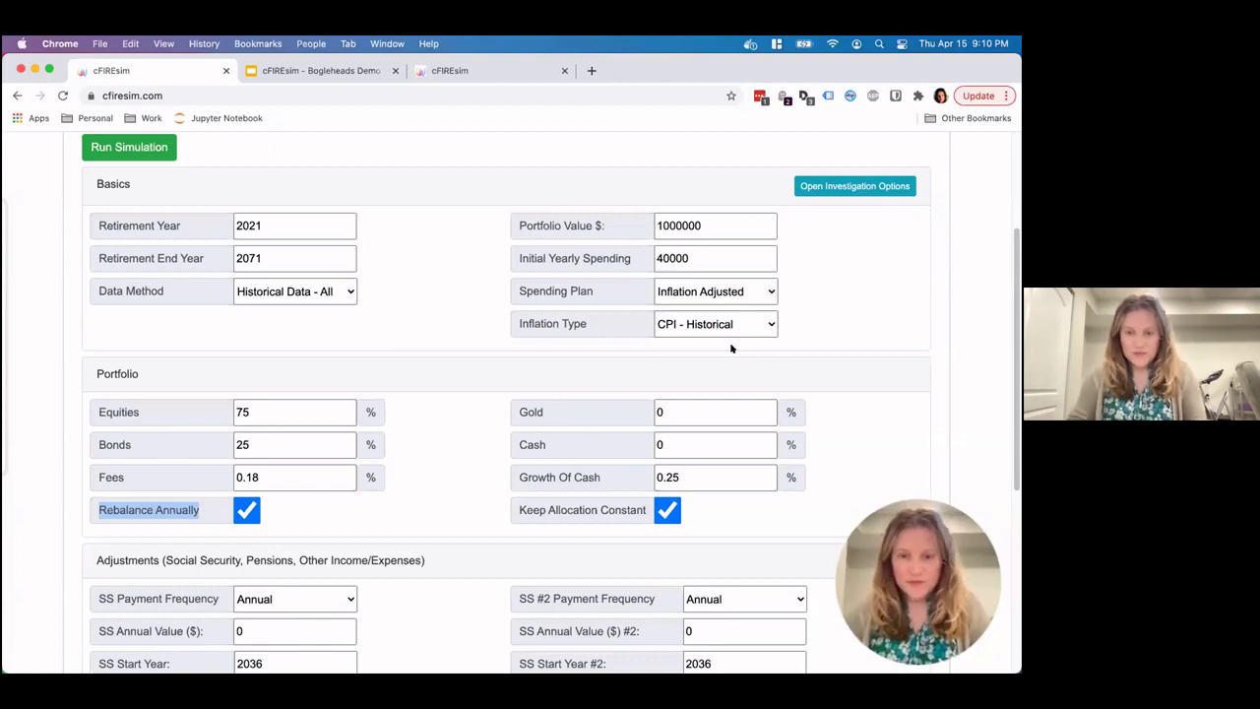
left_click(758, 290)
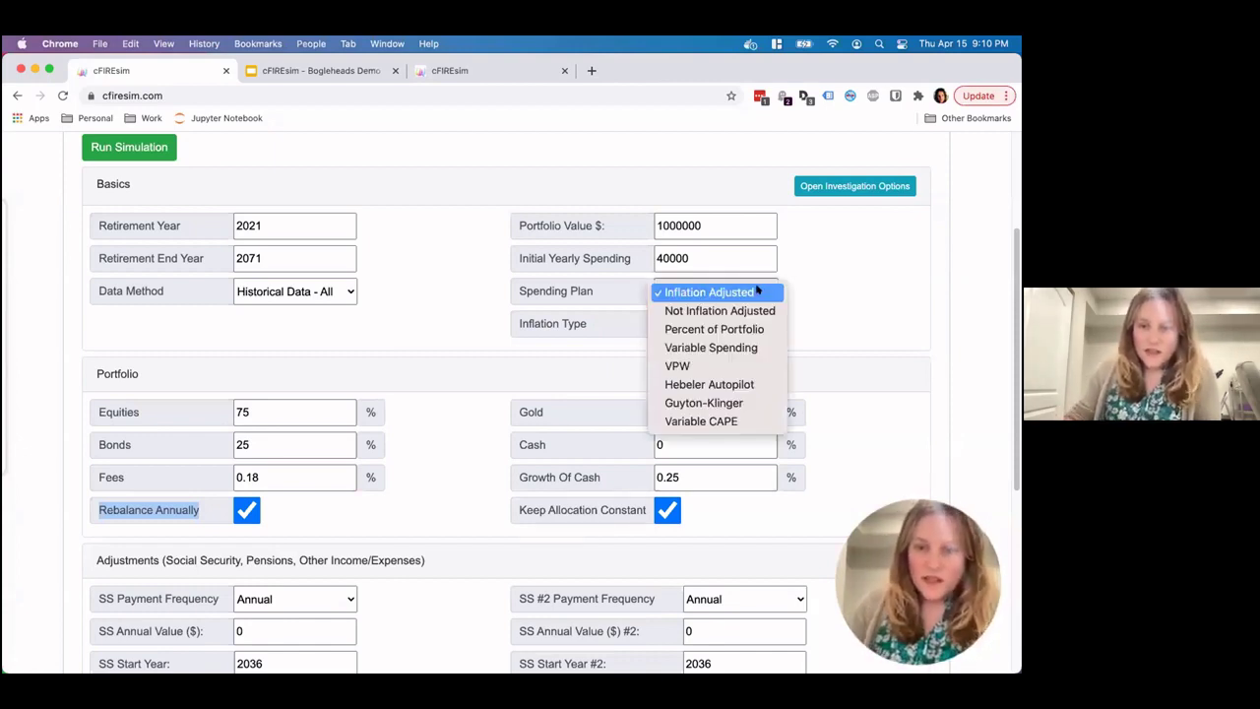
left_click(512, 295)
left_click_drag(520, 290, 591, 289)
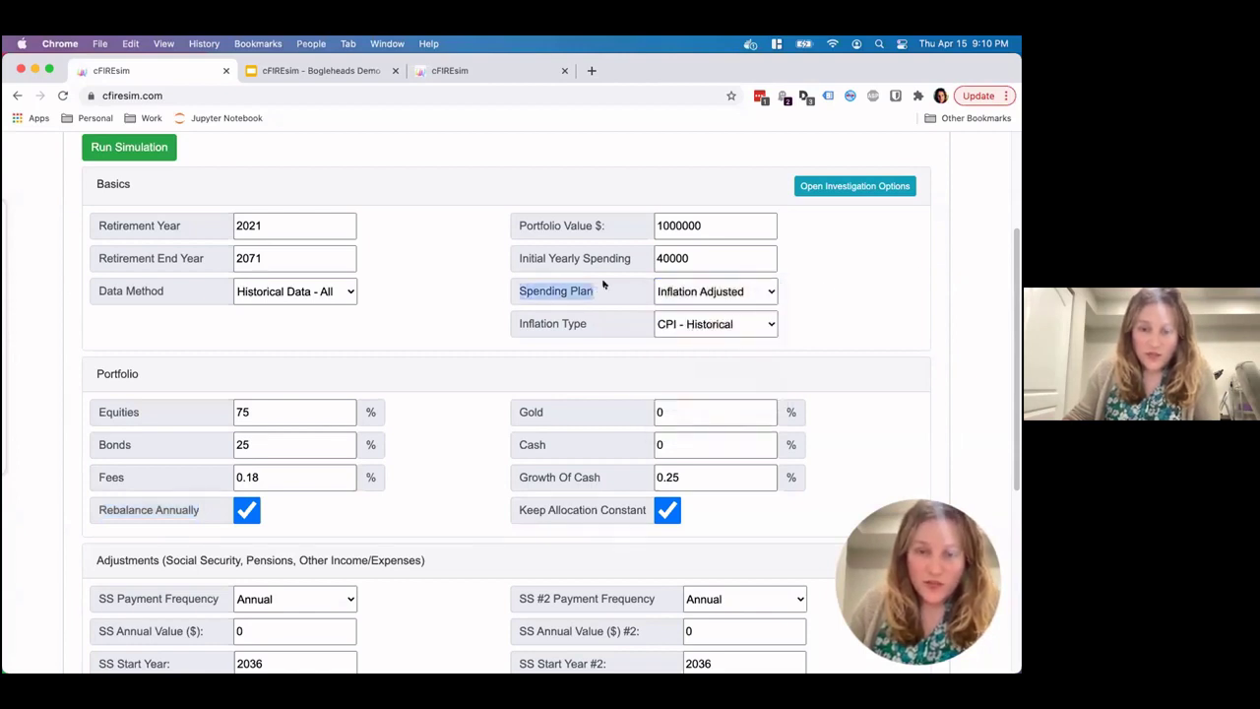
left_click(695, 288)
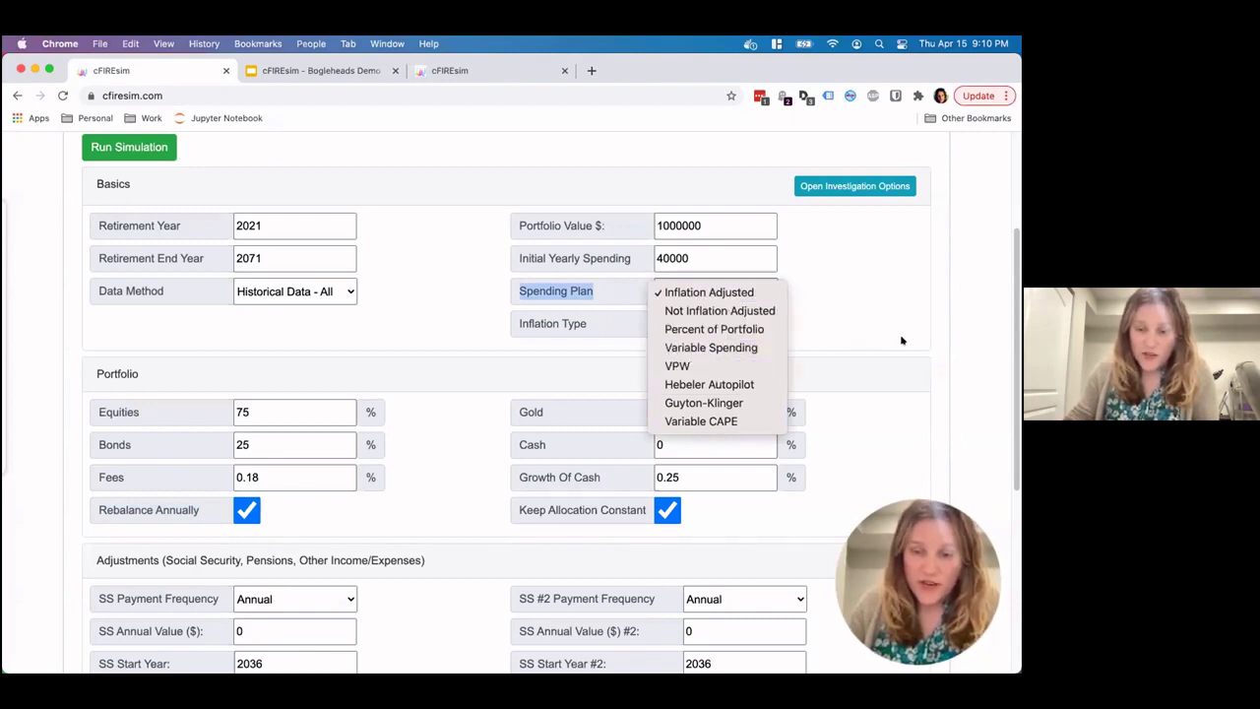
left_click(860, 282)
left_click(693, 292)
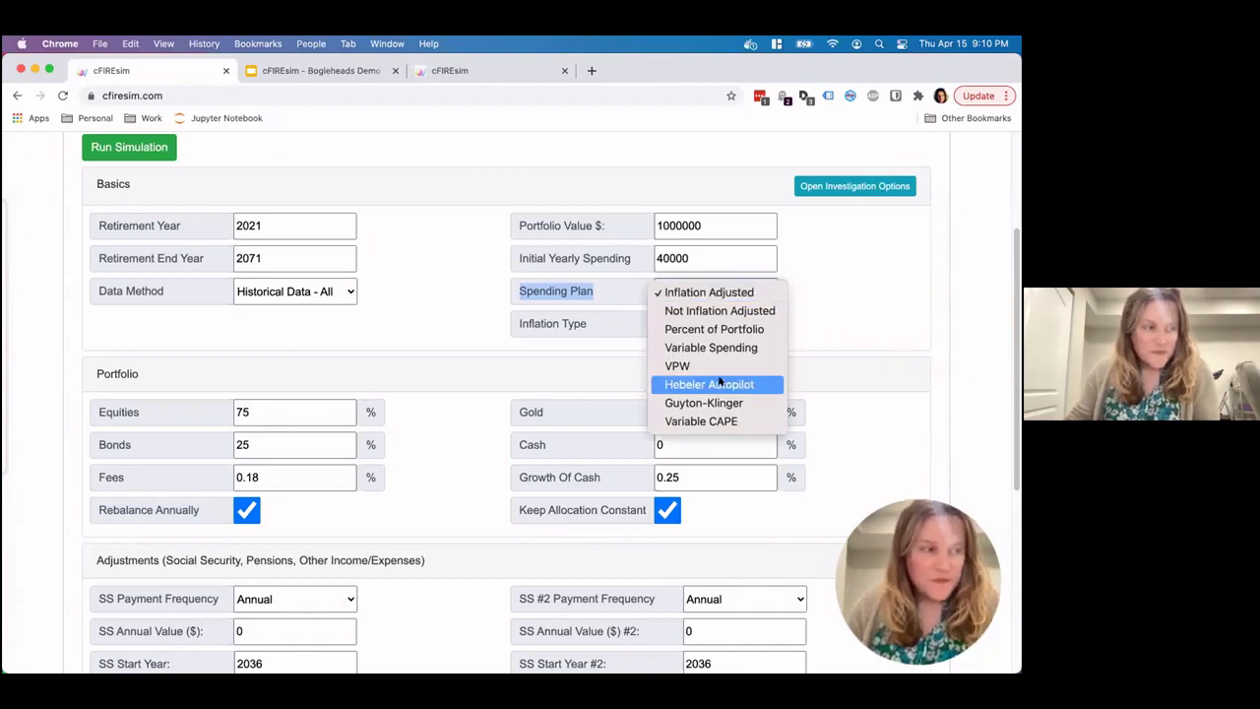
left_click(821, 285)
double_click(697, 258)
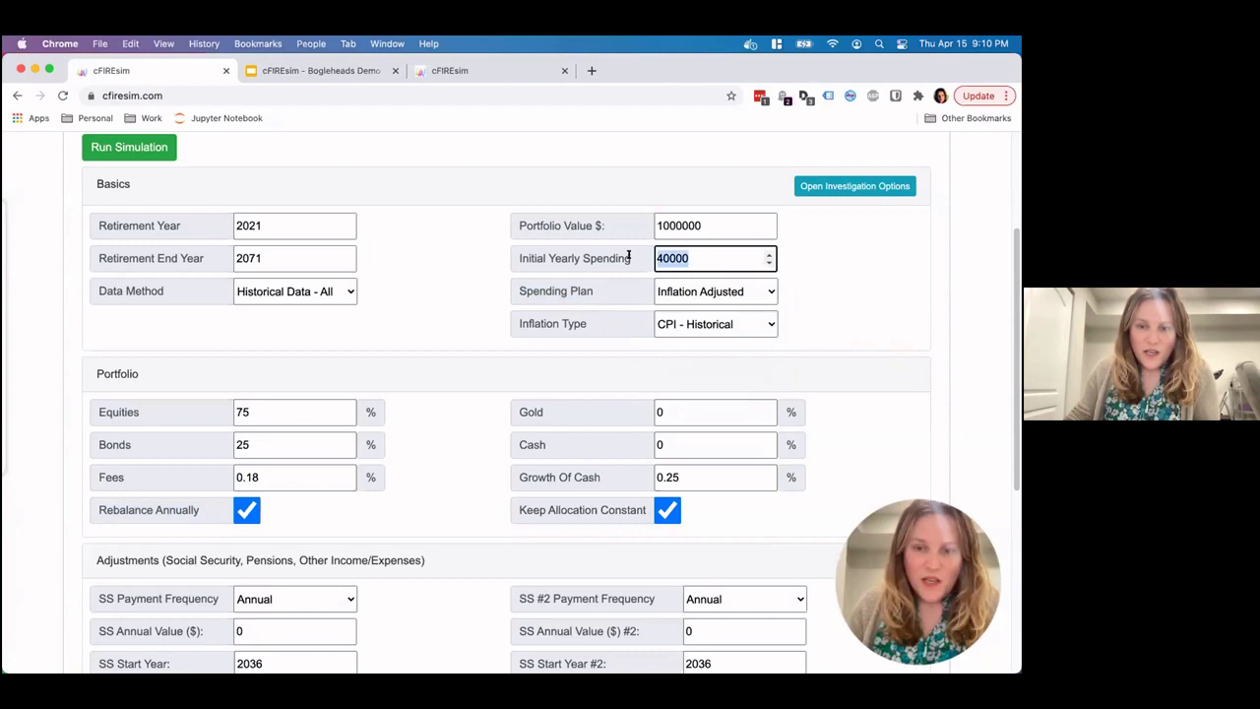
left_click(695, 257)
double_click(690, 257)
left_click(688, 257)
left_click_drag(688, 257, 632, 258)
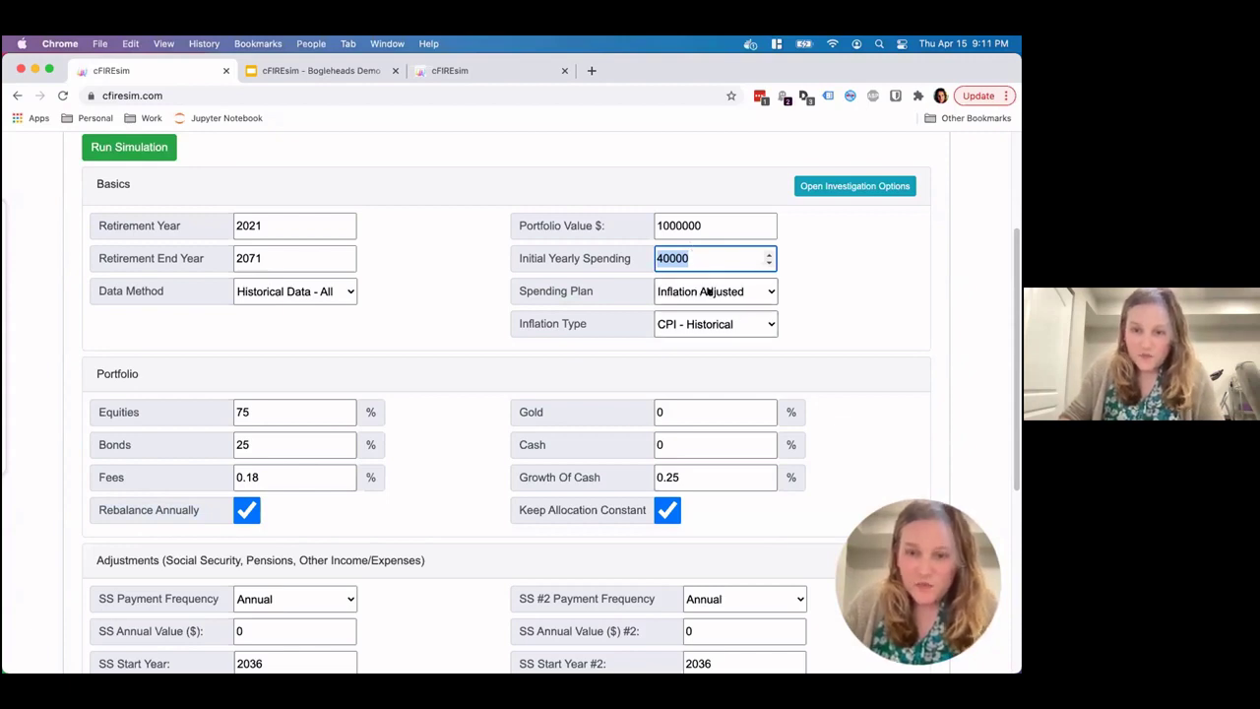
- Switch the Spending Plan to VPW to see its settings, and restore Inflation Adjusted
left_click(730, 291)
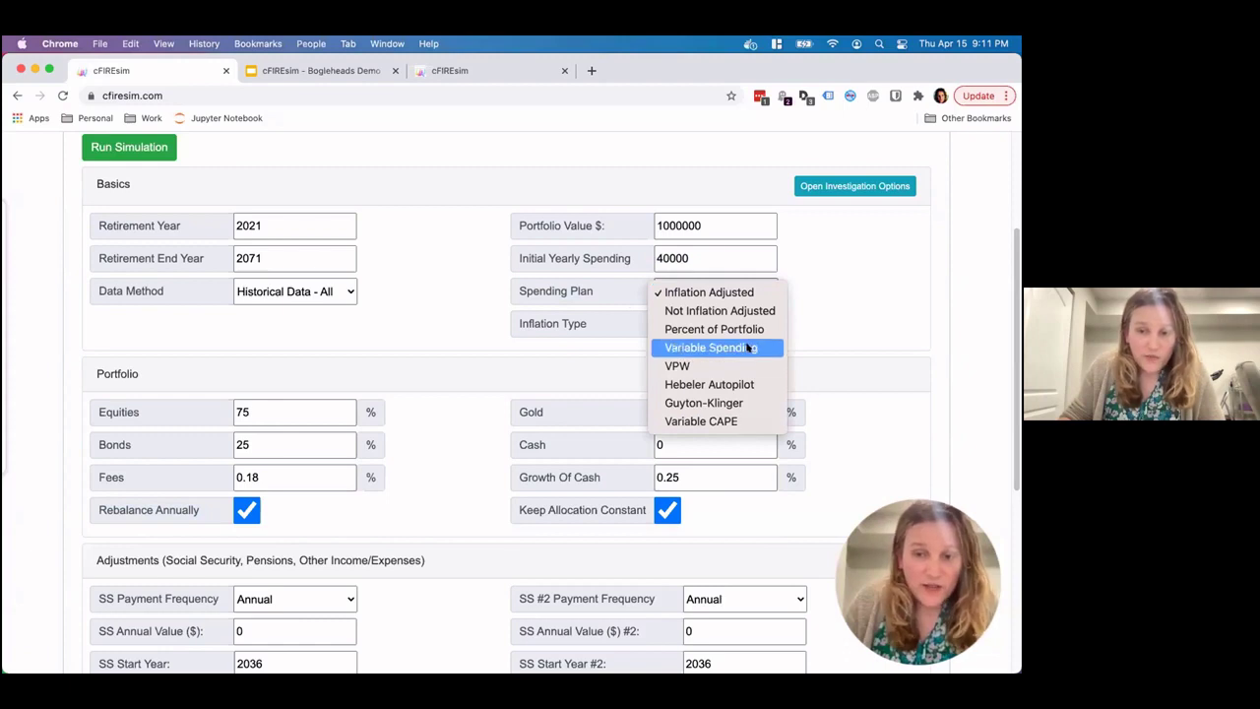
left_click(700, 364)
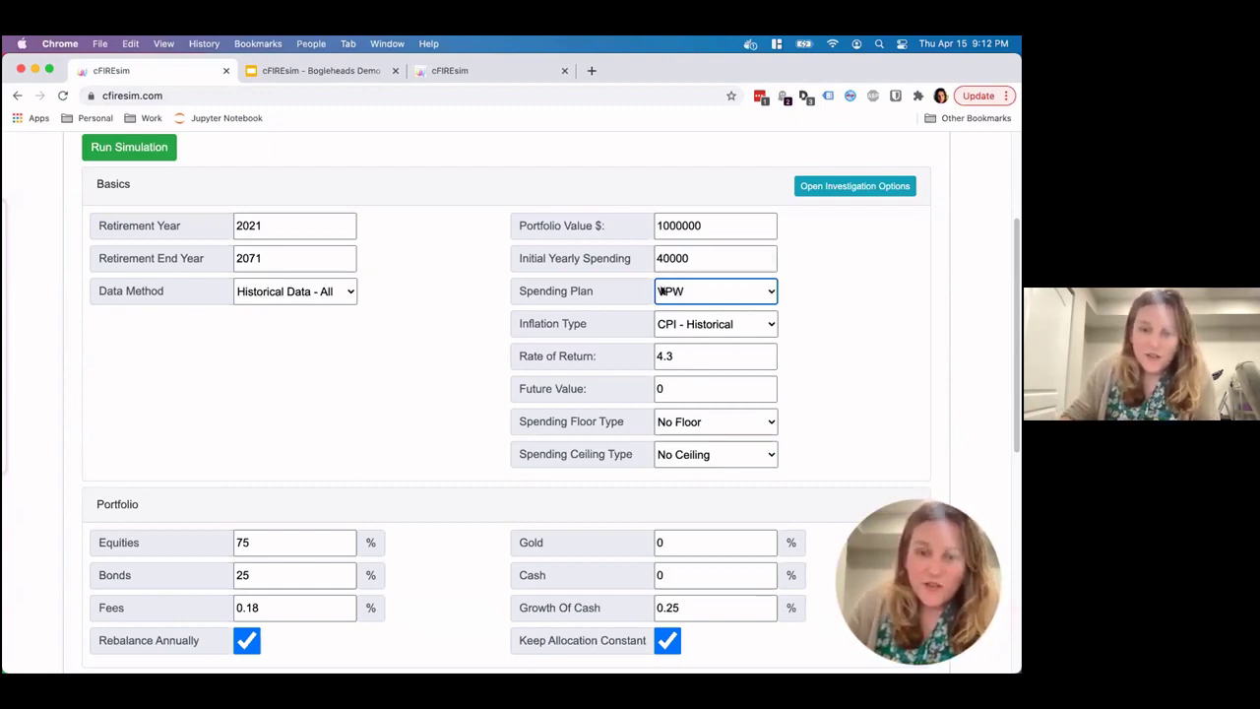
left_click(669, 291)
left_click(708, 221)
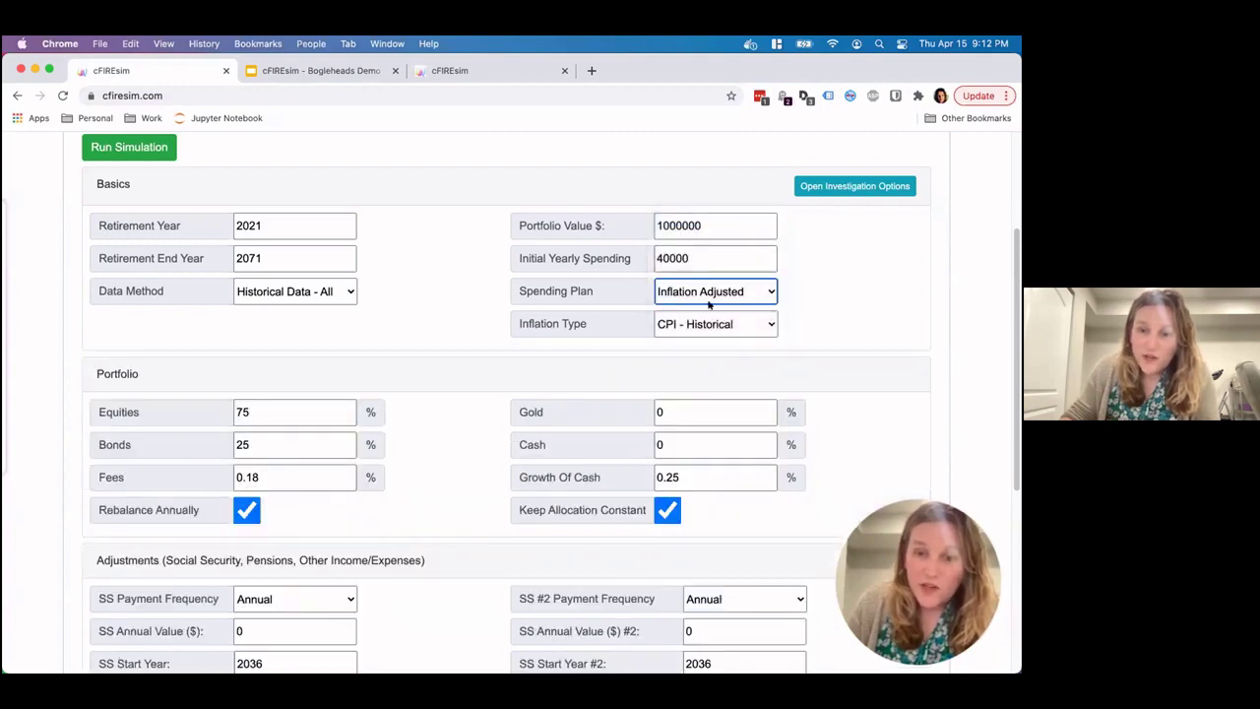
- Set the Initial Yearly Spending to 60000
left_click_drag(670, 258, 656, 258)
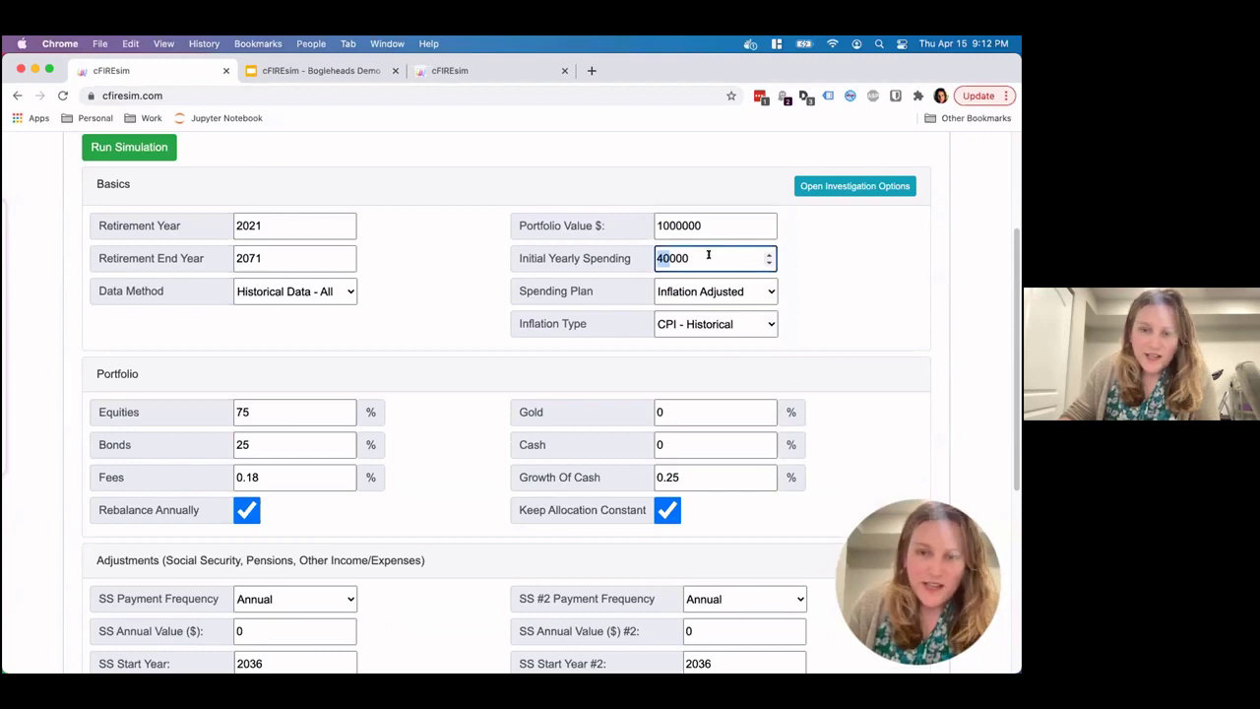
type("5")
key("BackSpace")
type("60")
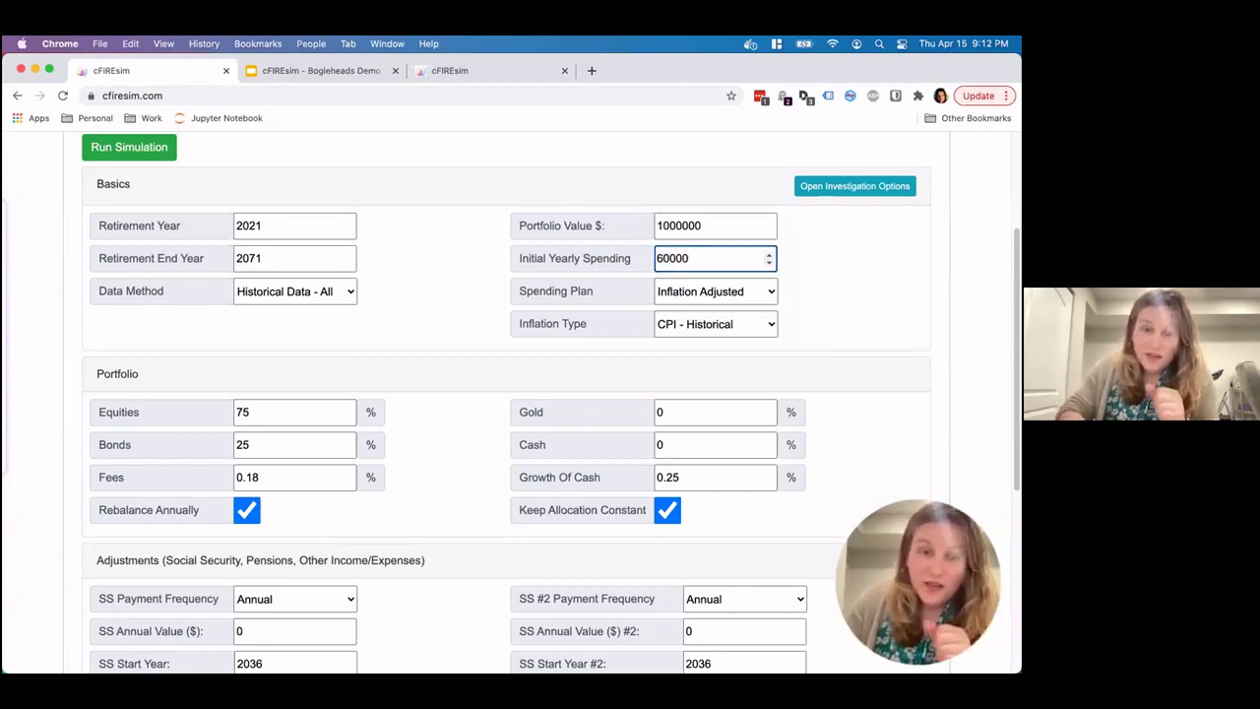
- Set the Retirement End Year to 2050, run the simulation and check its success rate
left_click(257, 258)
key("BackSpace")
type("5")
key("BackSpace")
type("0")
key("Return")
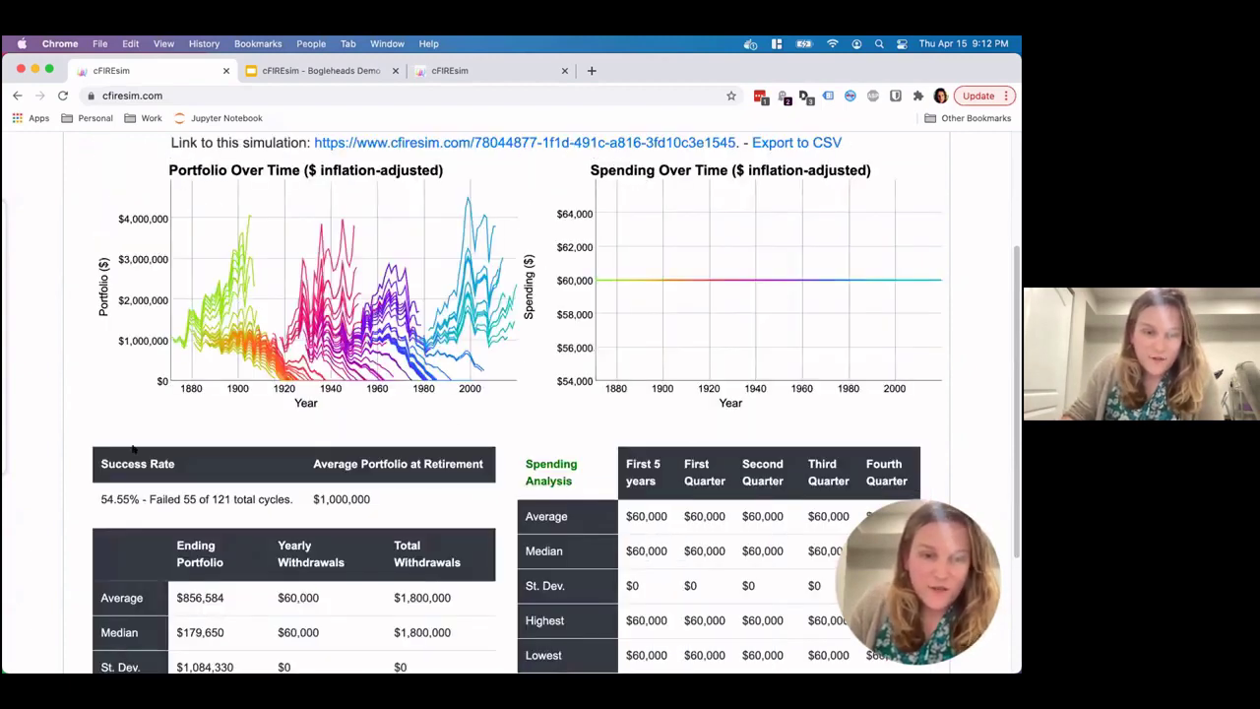
left_click_drag(102, 499, 266, 487)
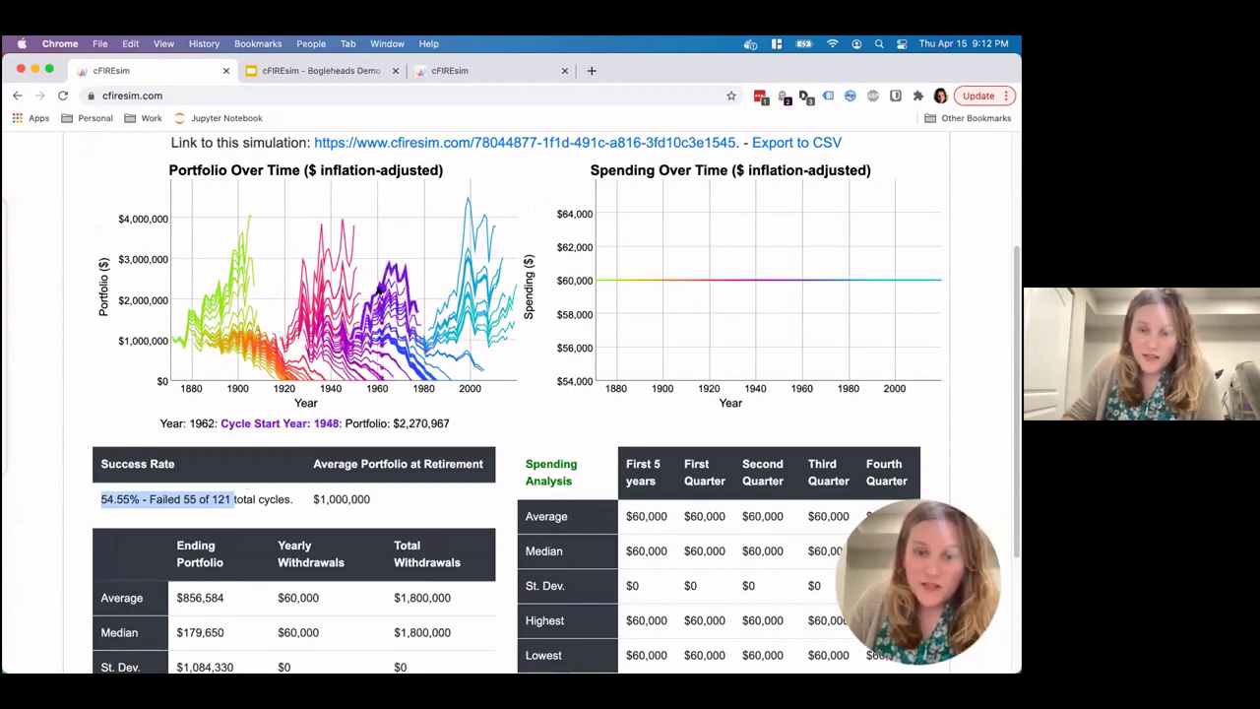
- Return to the simulation inputs and change the Spending Plan to VPW
scroll(463, 295, "up", 3)
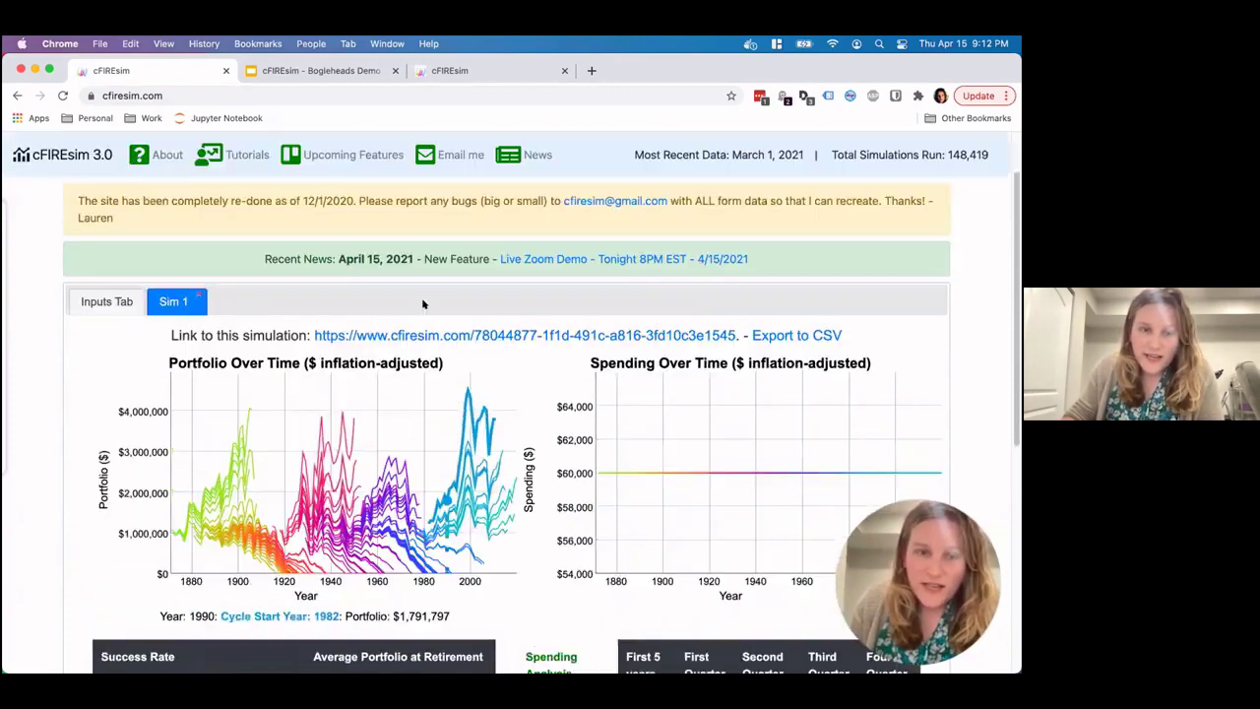
left_click(102, 301)
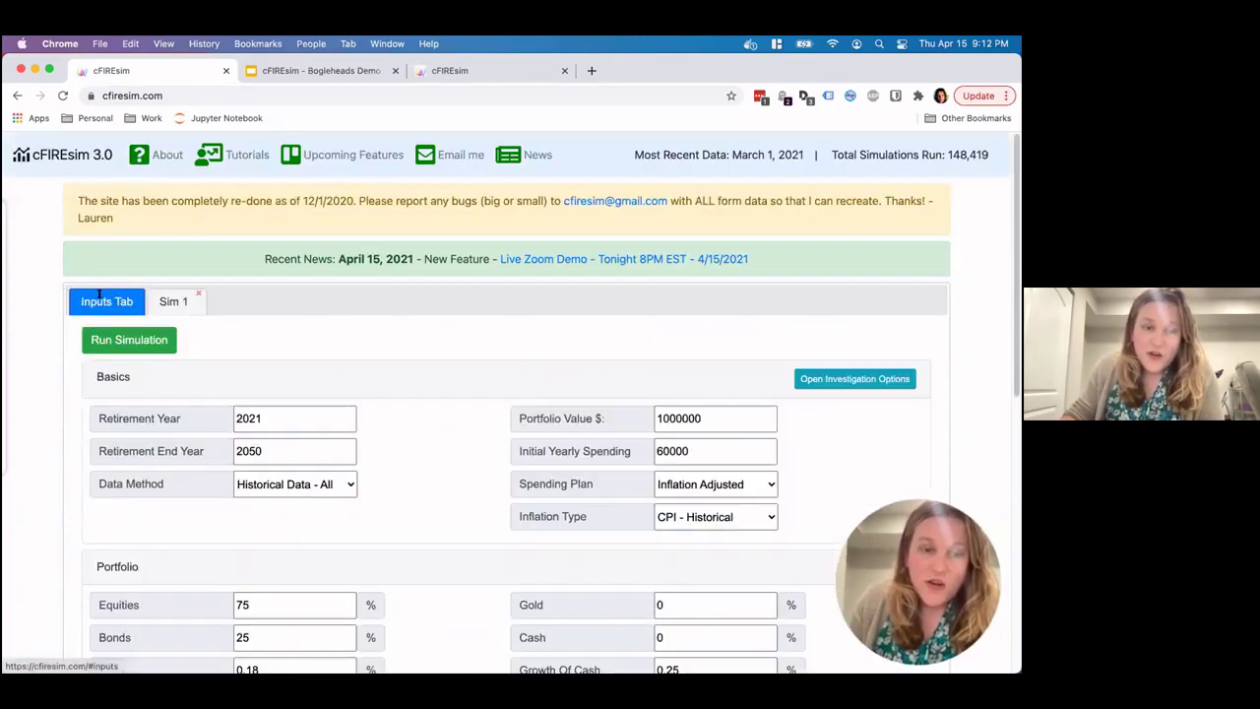
left_click(717, 486)
left_click(710, 558)
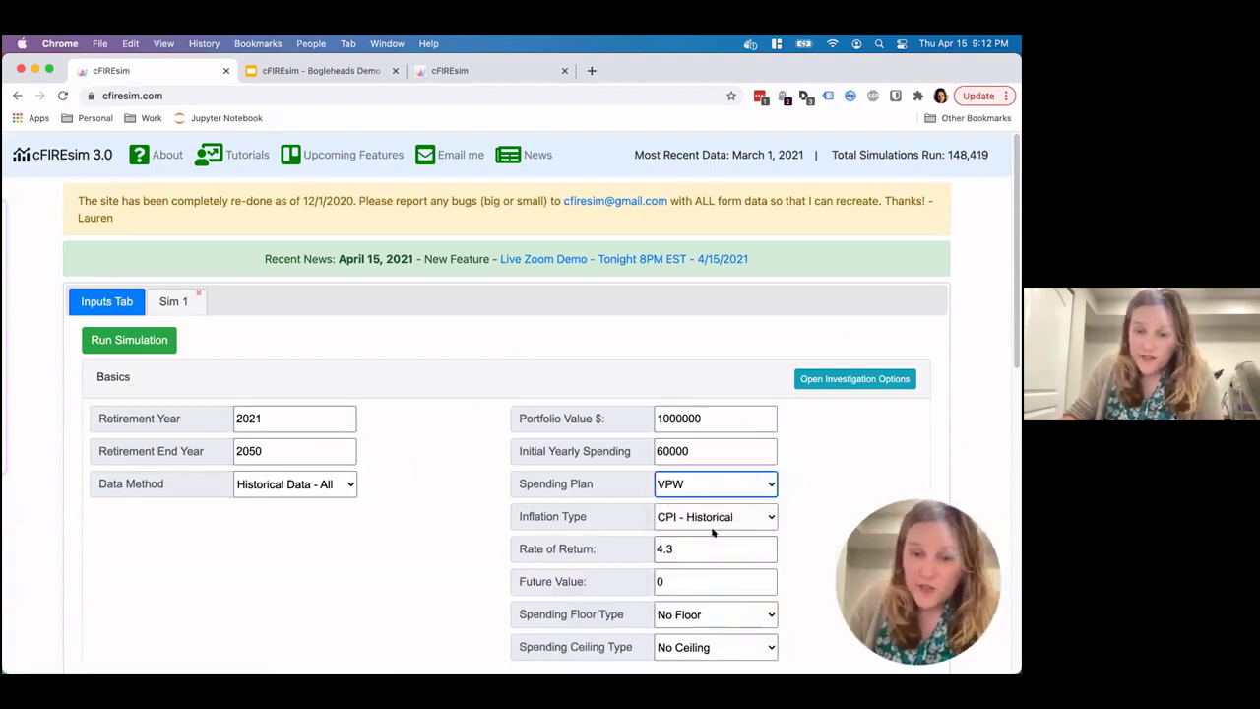
- Examine the Rate of Return and Future Value settings of the VPW spending plan
scroll(770, 449, "down", 3)
double_click(670, 460)
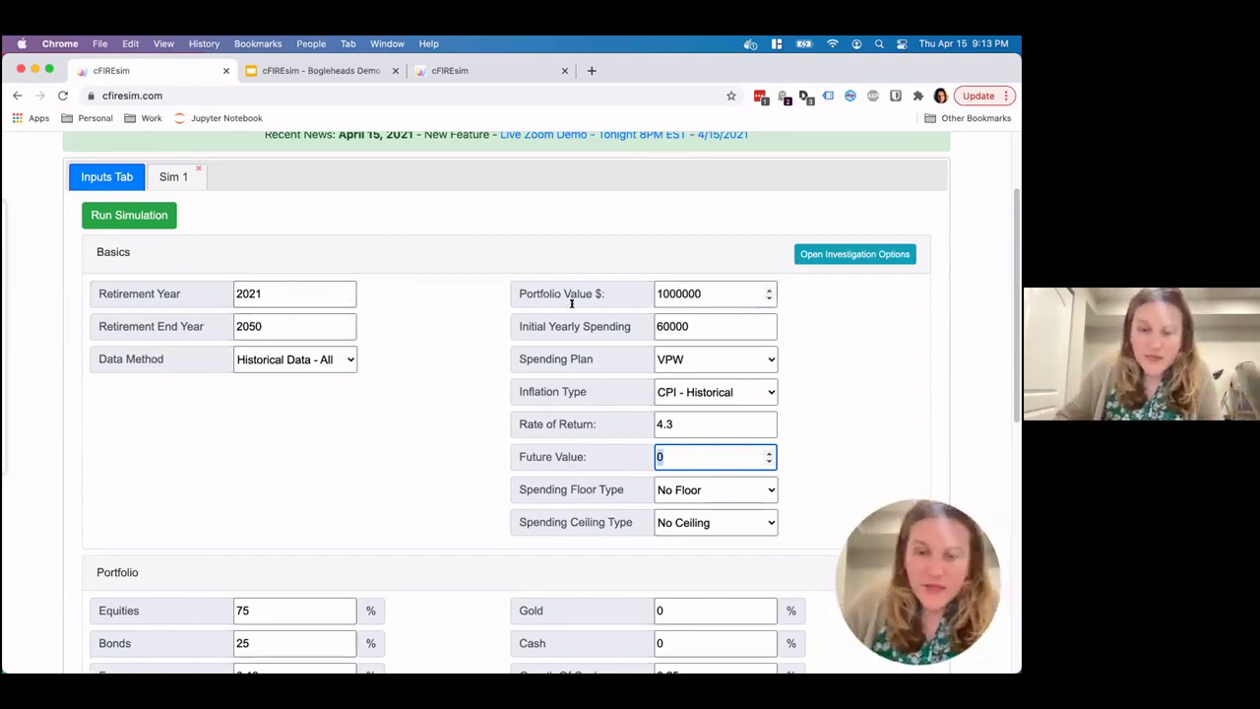
double_click(672, 423)
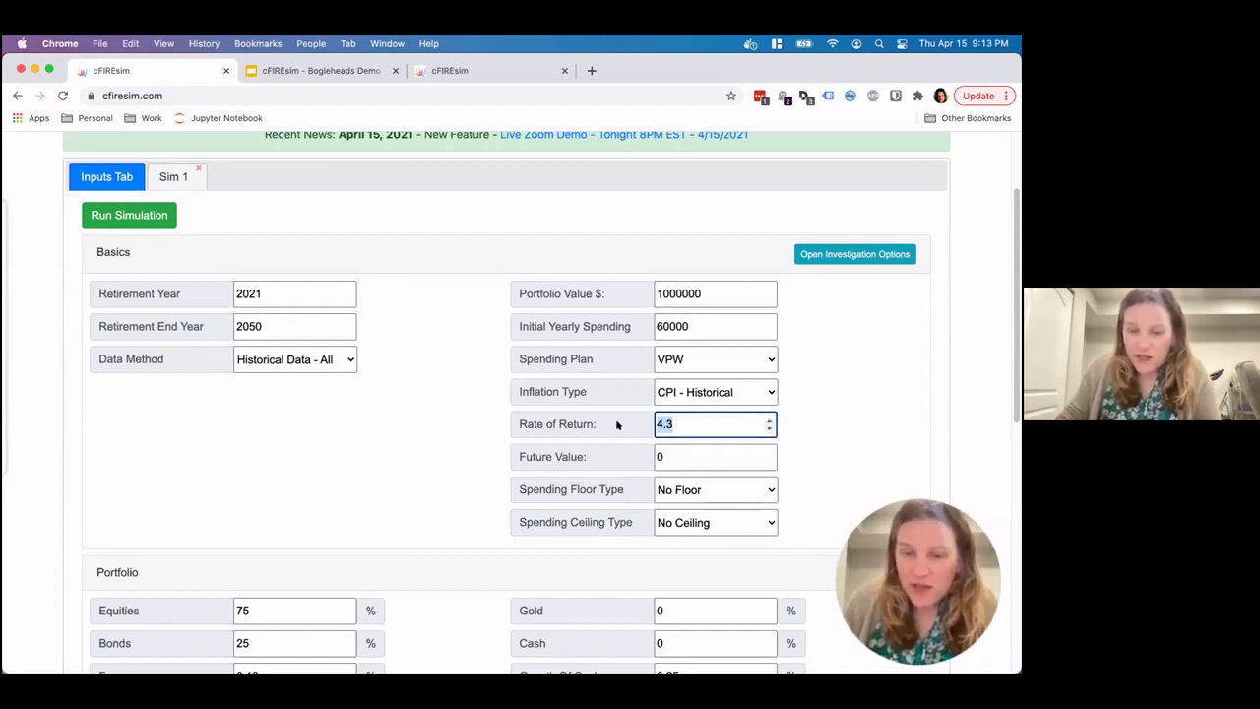
left_click_drag(522, 424, 687, 463)
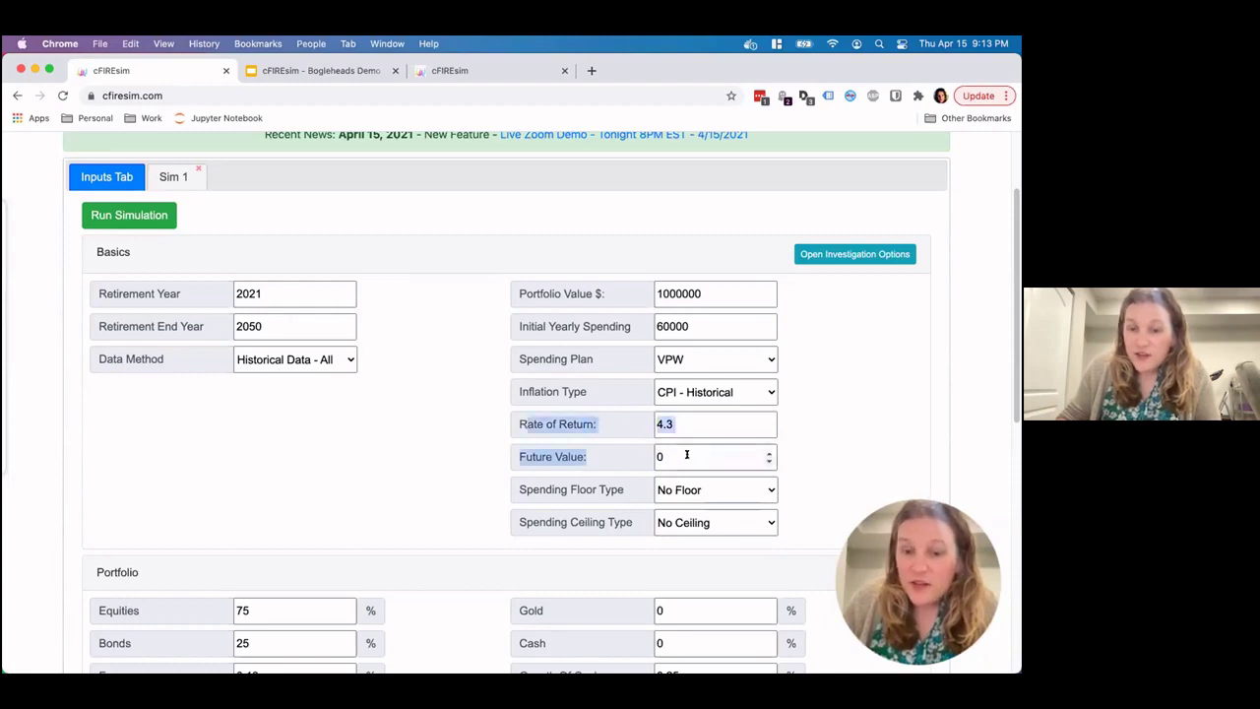
left_click(687, 455)
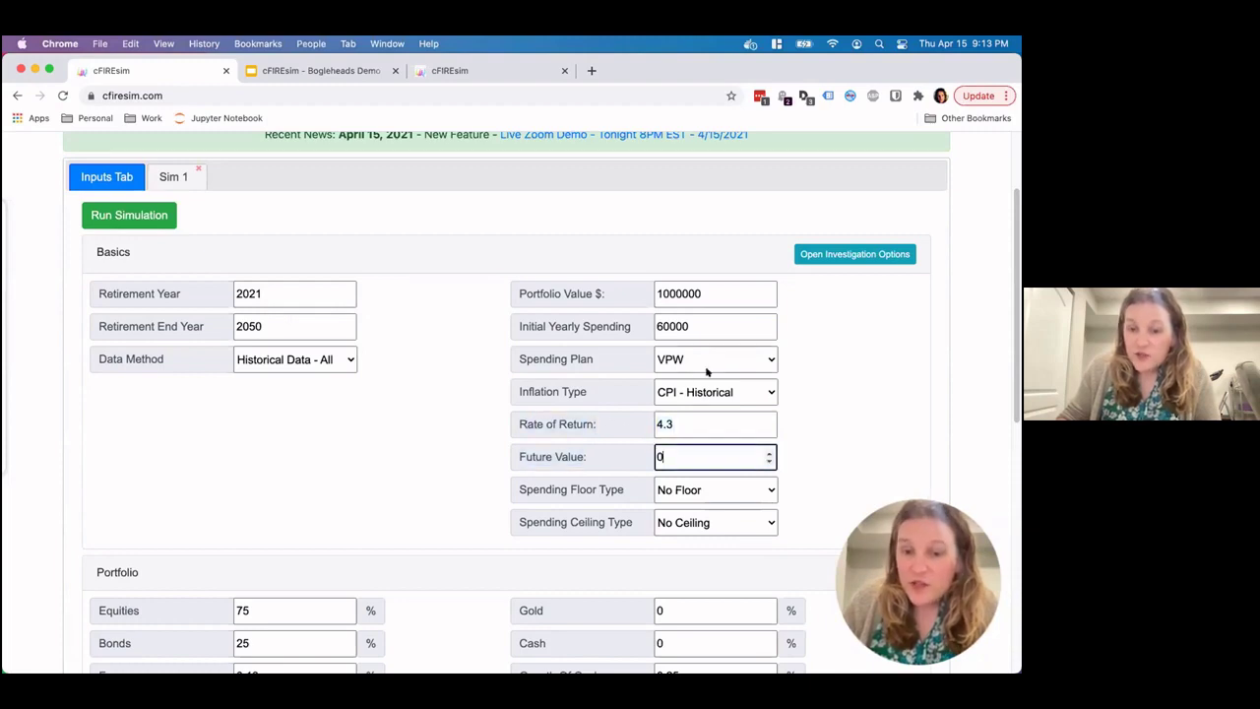
double_click(673, 424)
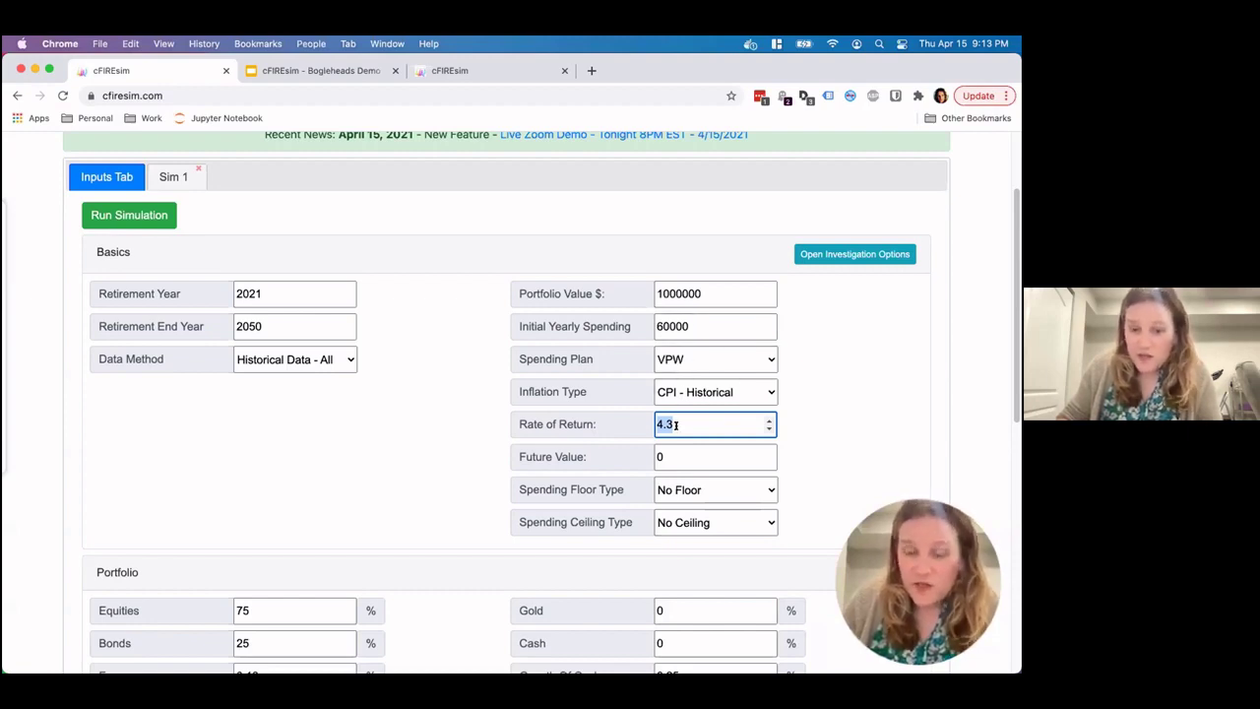
key("Tab")
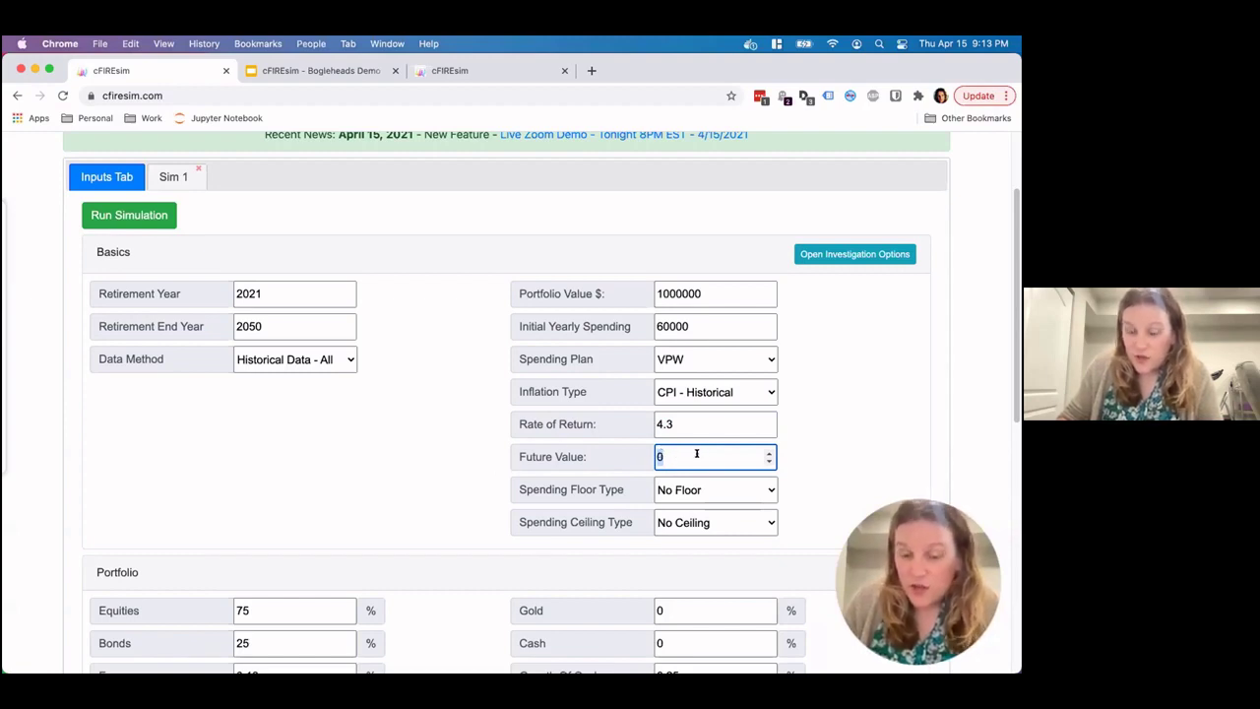
- Set the Initial Yearly Spending for the VPW plan to 40000
left_click(708, 322)
double_click(708, 322)
left_click(686, 317)
left_click_drag(685, 317, 642, 317)
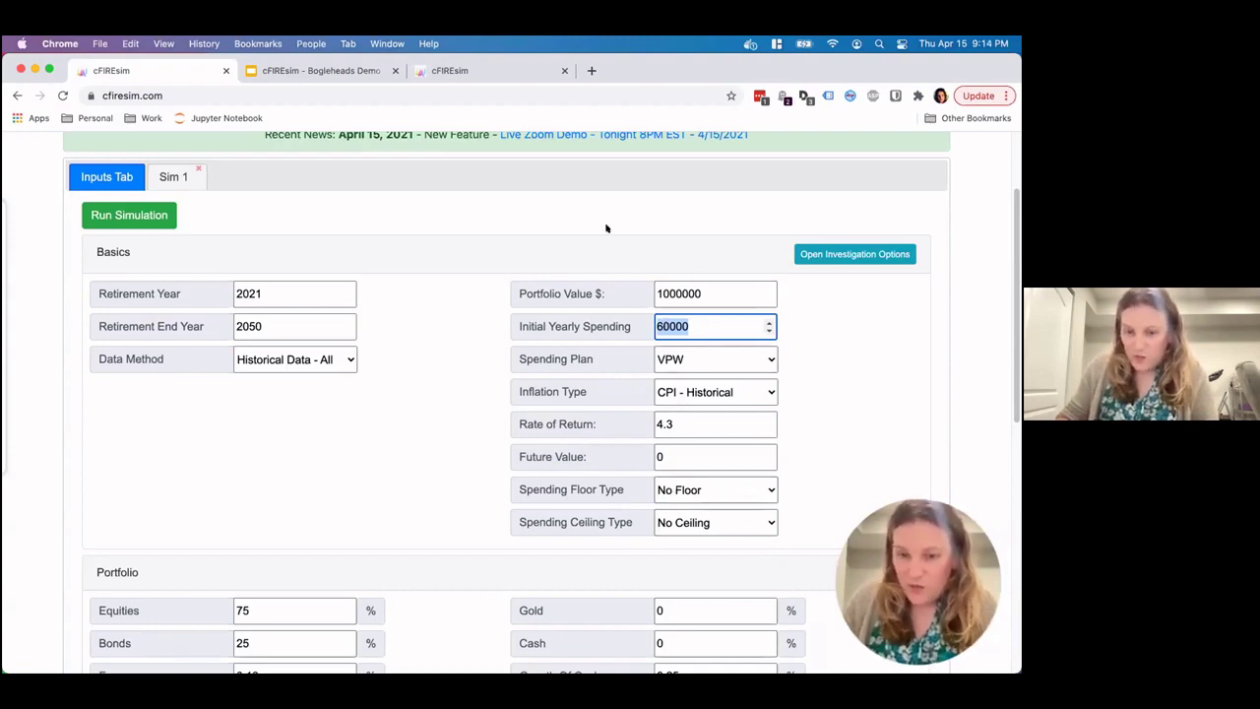
left_click(652, 326)
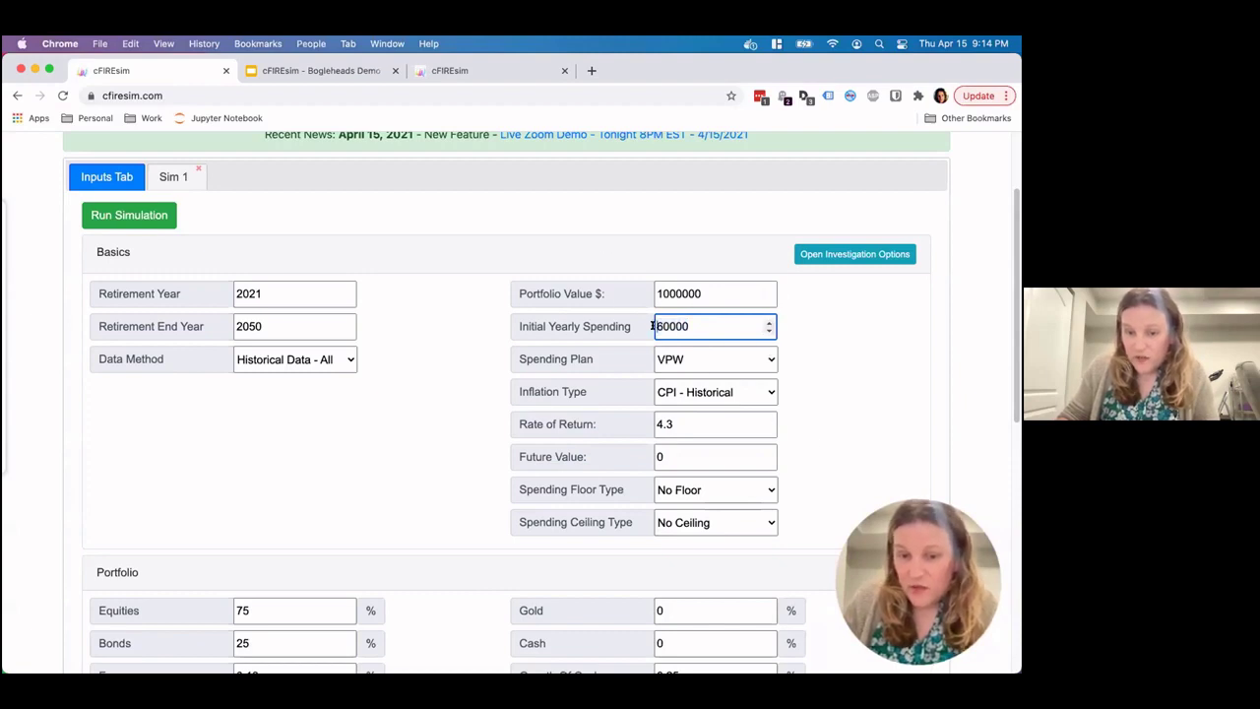
key("Delete")
type("4")
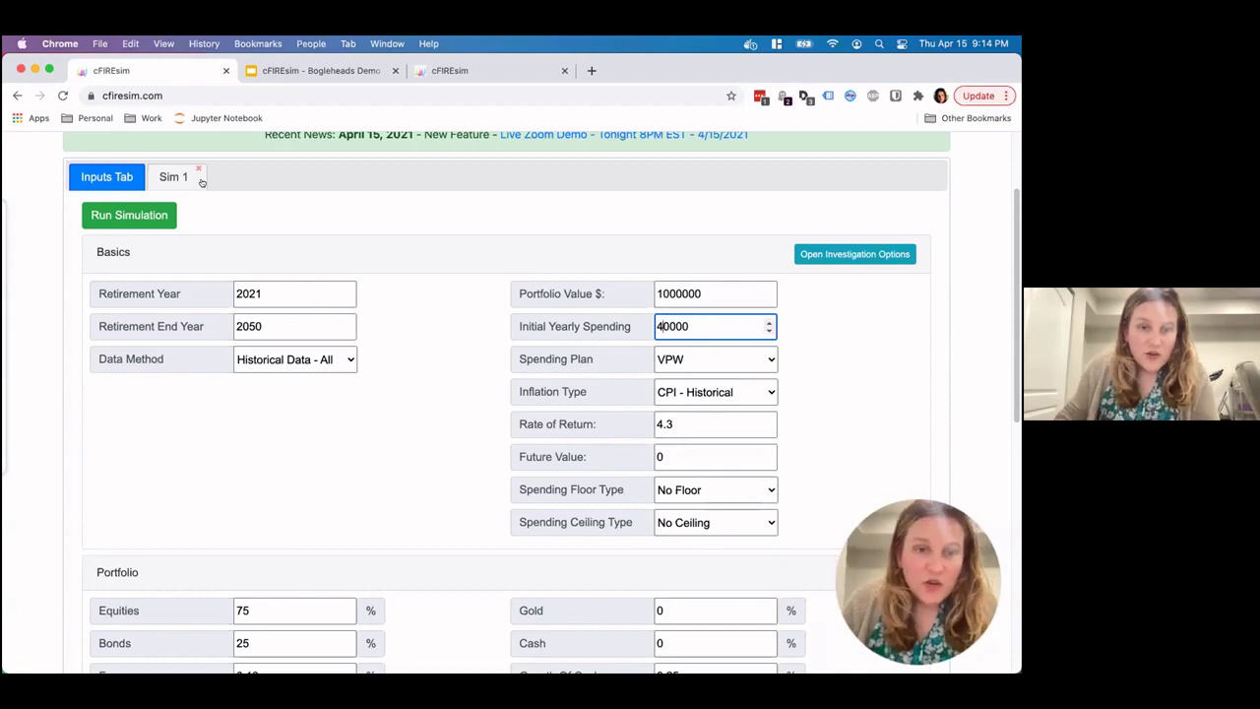
- Reload the page to reset the simulation inputs and clear the earlier results
left_click(99, 178)
scroll(100, 178, "up", 2)
key("super+r")
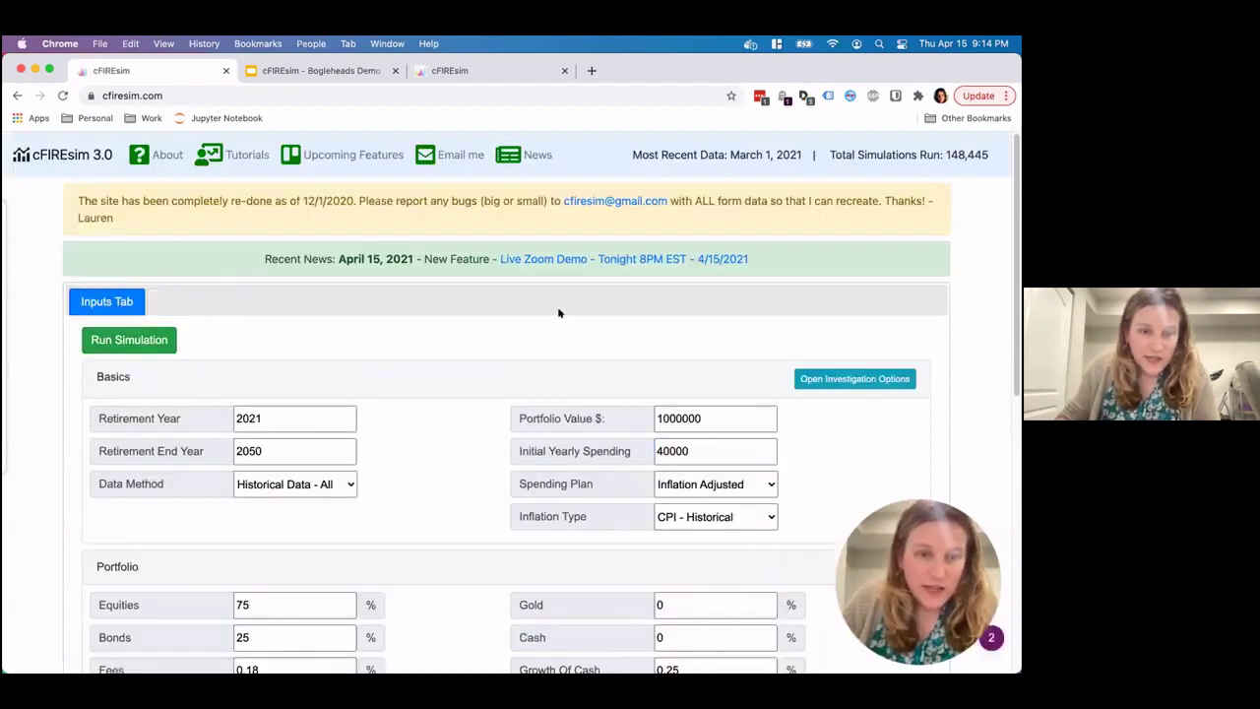
- Change the Spending Plan to VPW, leaving its Rate of Return at 4.3, and run the simulation
scroll(561, 313, "down", 2)
left_click(709, 352)
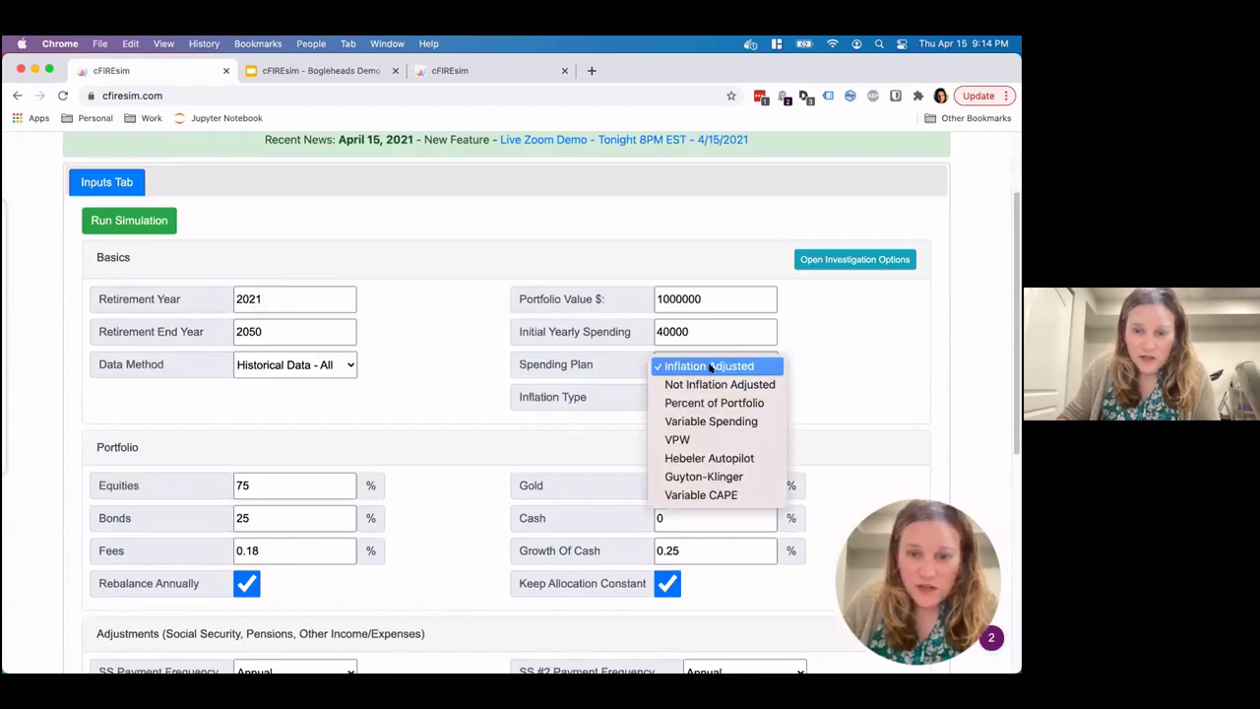
left_click(720, 439)
scroll(726, 436, "down", 1)
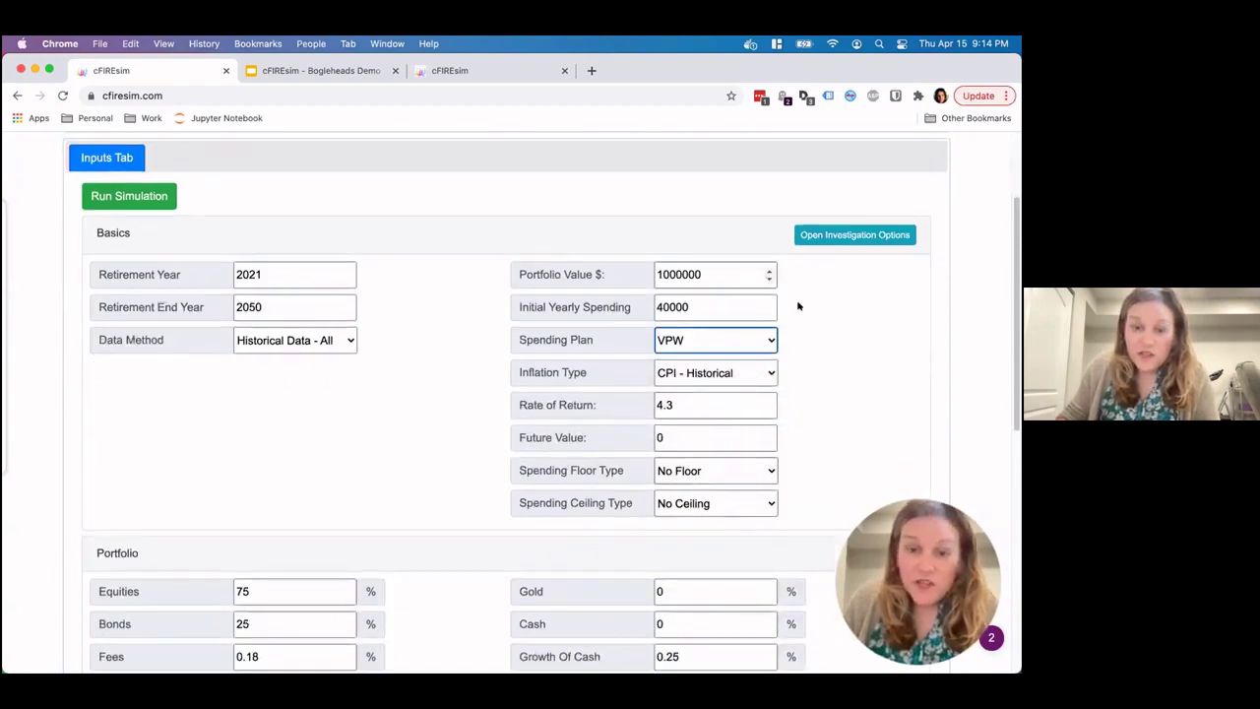
left_click(683, 405)
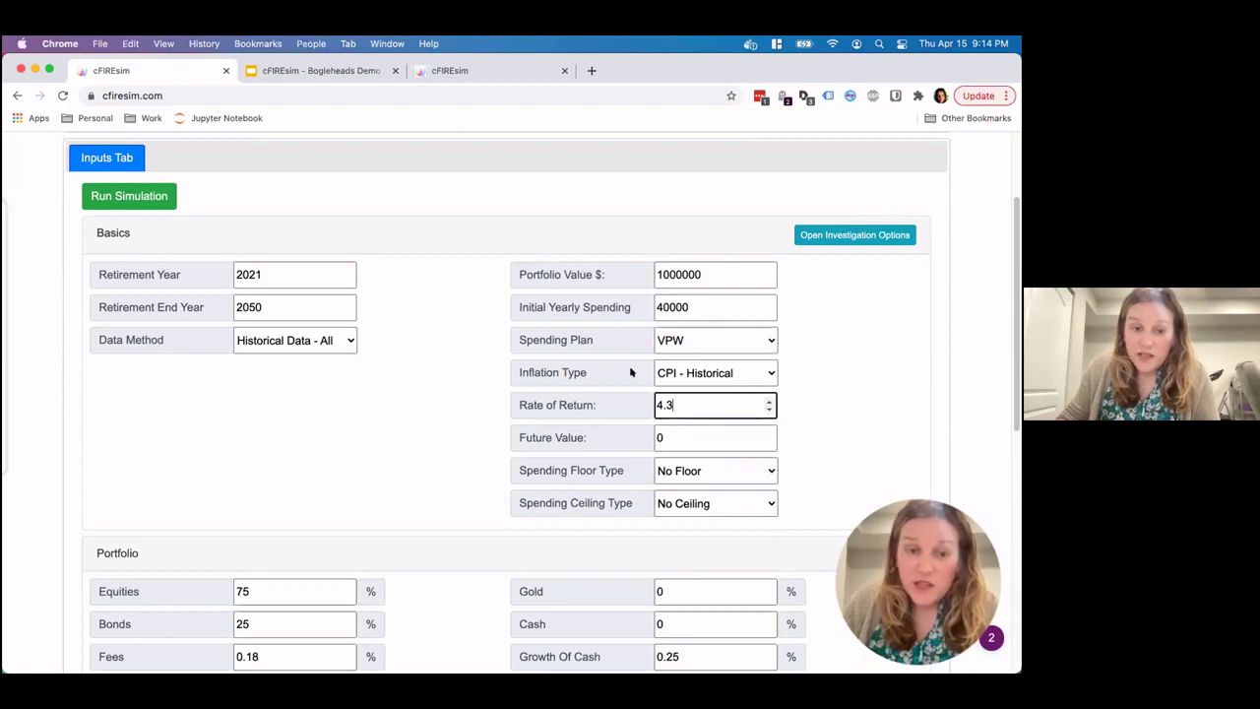
left_click(133, 196)
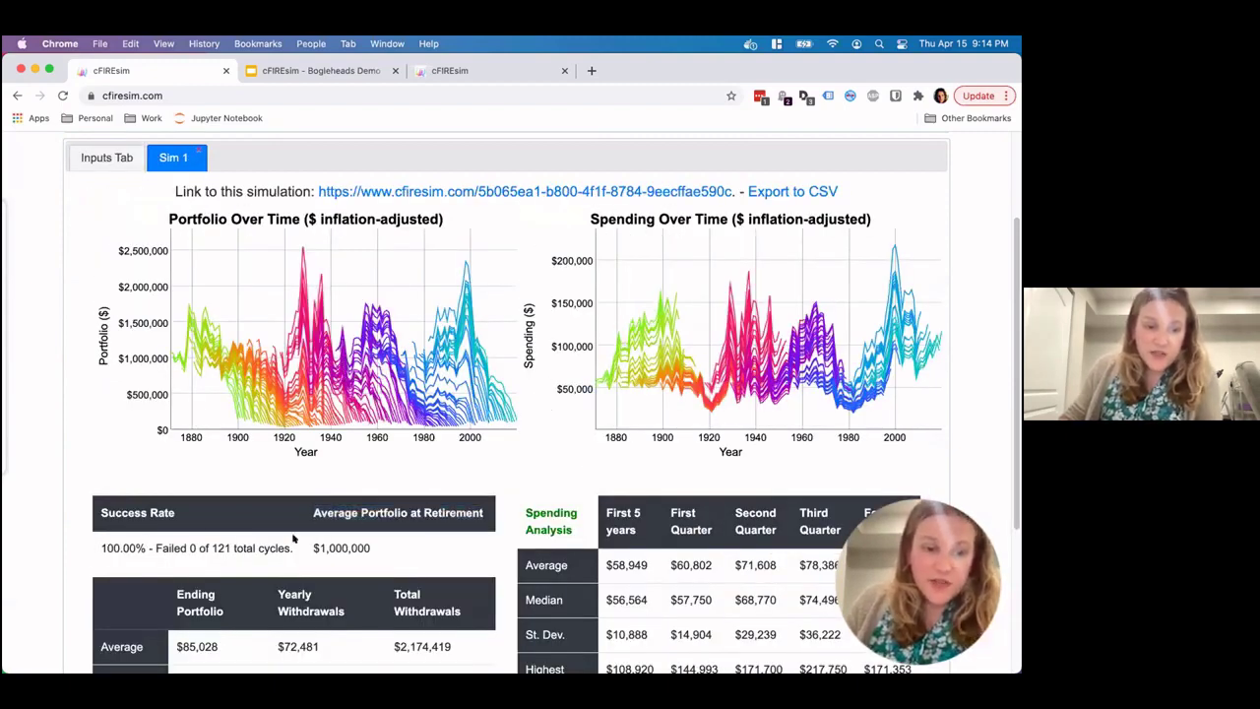
- Examine the success rate and the Spending Over Time chart of the VPW simulation
left_click_drag(98, 548, 294, 544)
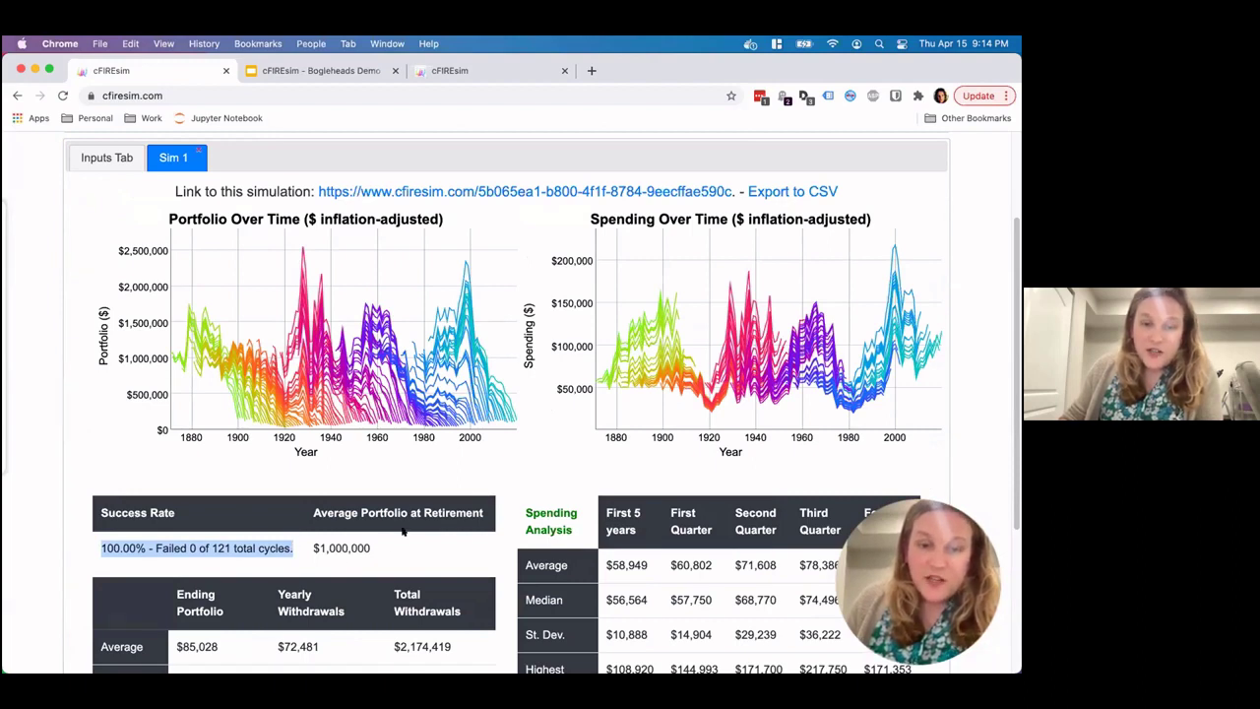
mouse_move(443, 429)
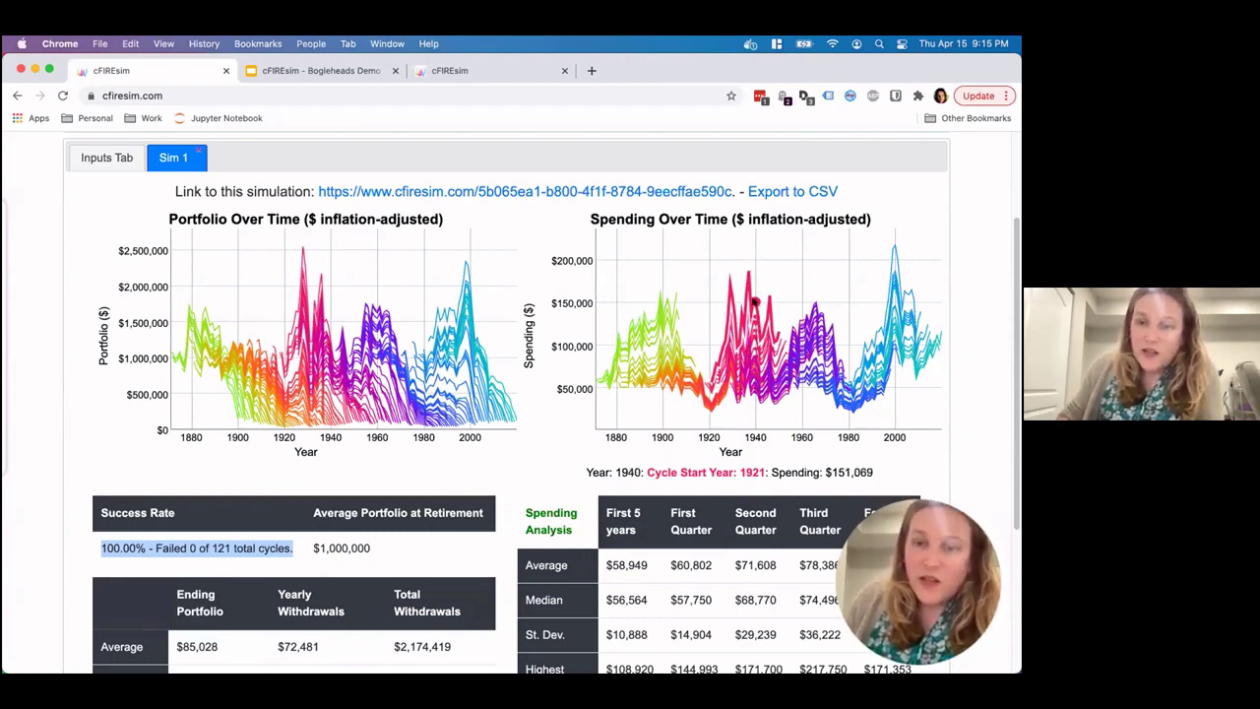
scroll(709, 349, "down", 2)
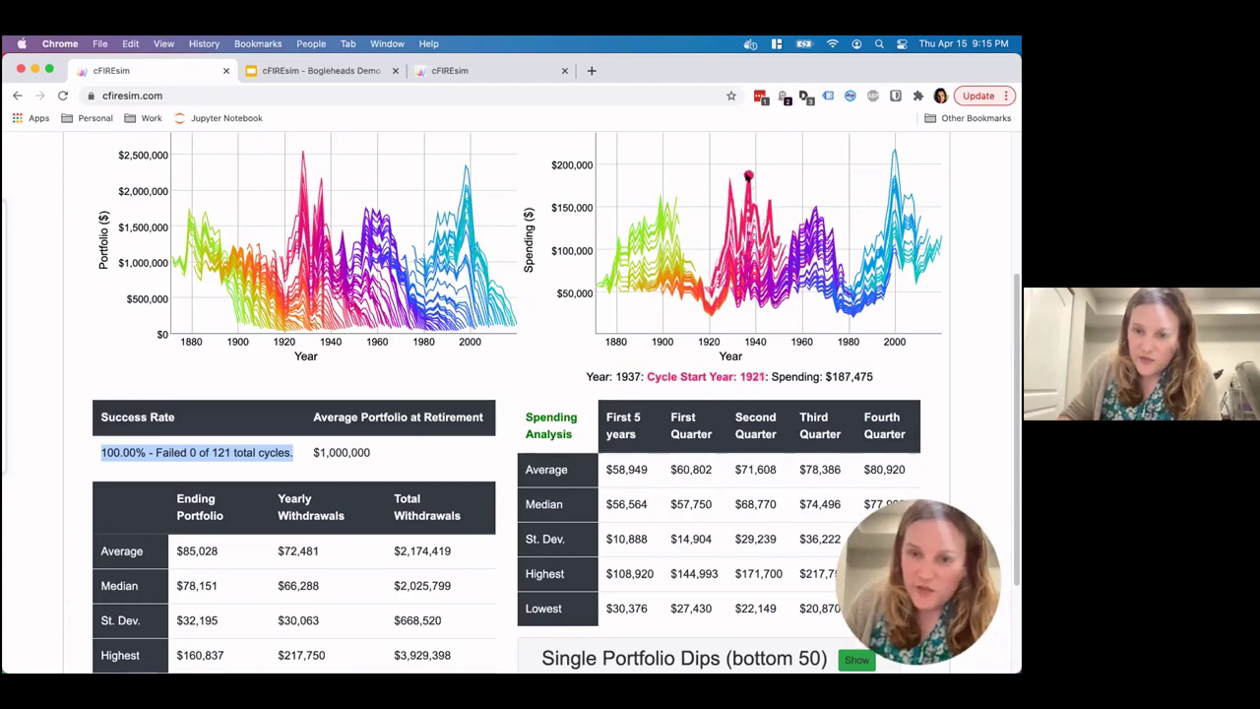
scroll(709, 404, "down", 1)
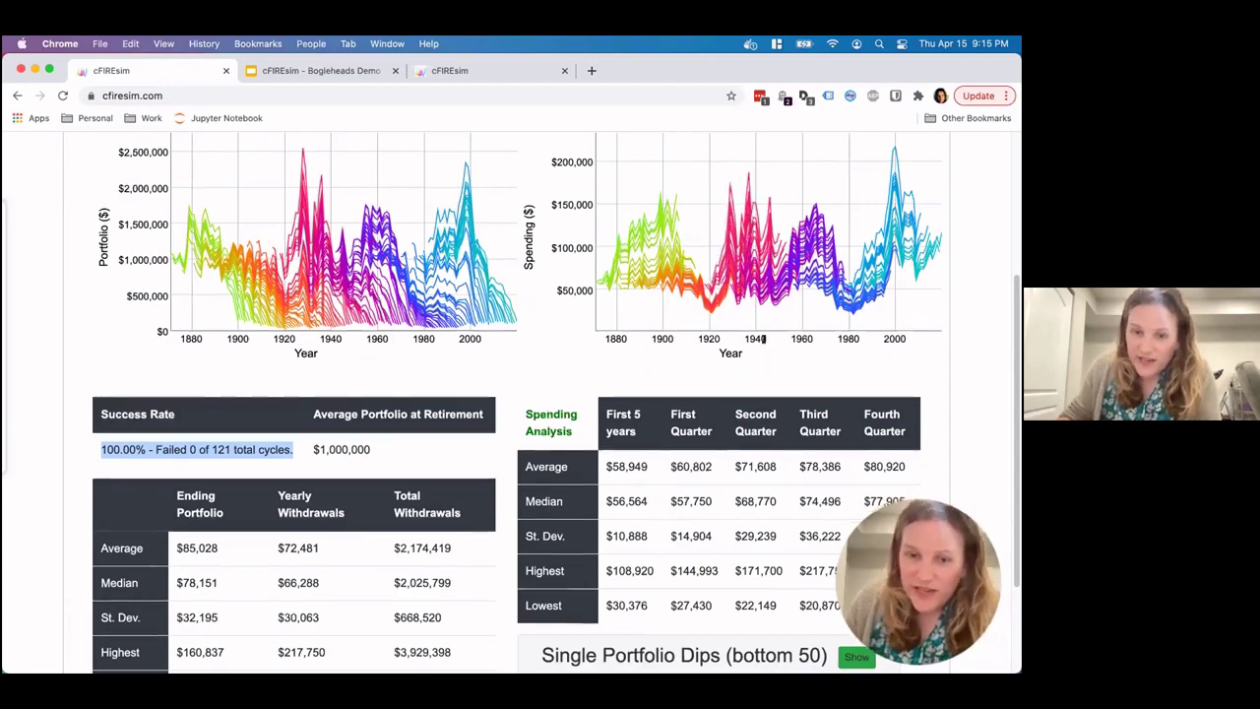
- Review the average row of the Spending Analysis and the average Ending Portfolio, comparing them with the spending chart
scroll(595, 360, "down", 3)
left_click_drag(529, 354, 894, 351)
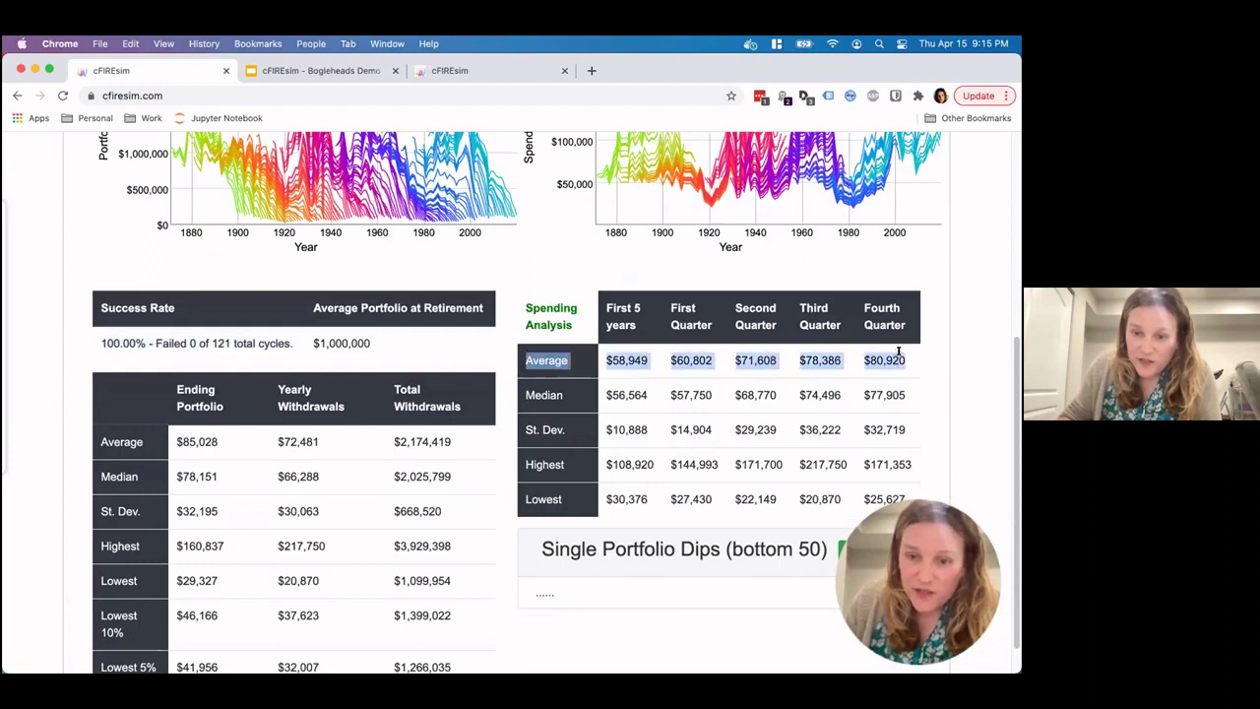
scroll(910, 360, "up", 1)
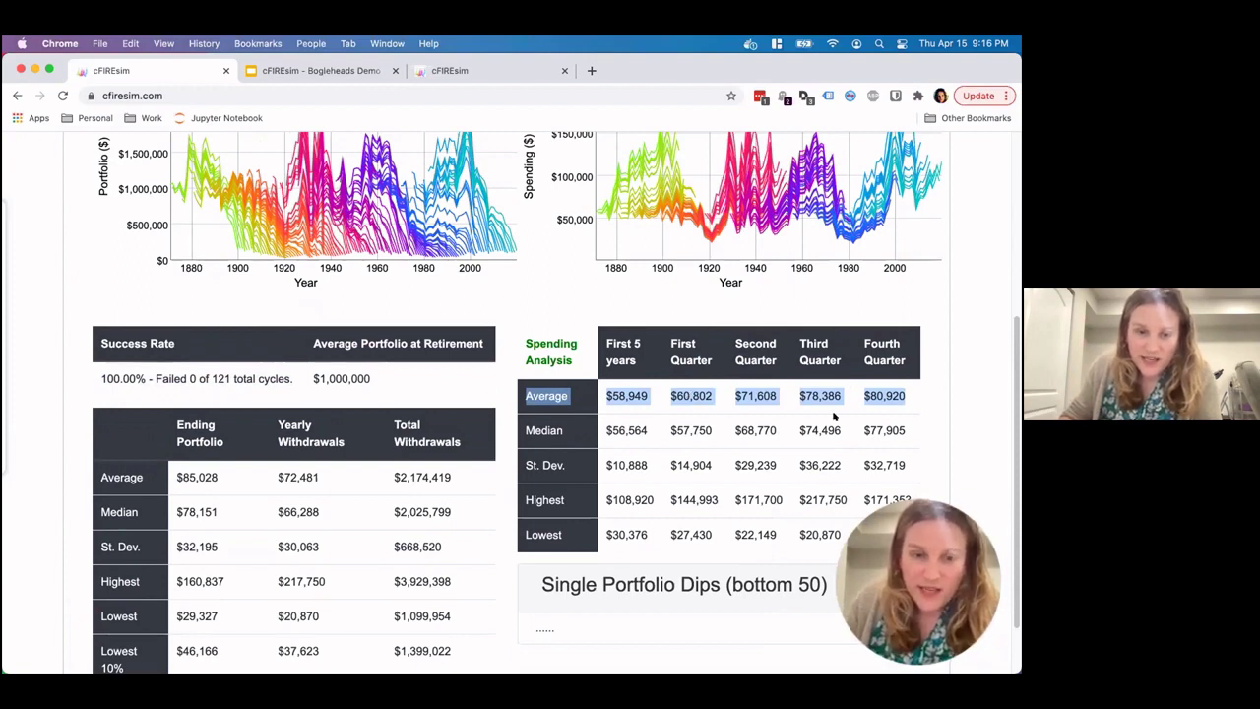
scroll(315, 477, "down", 1)
left_click_drag(219, 456, 173, 454)
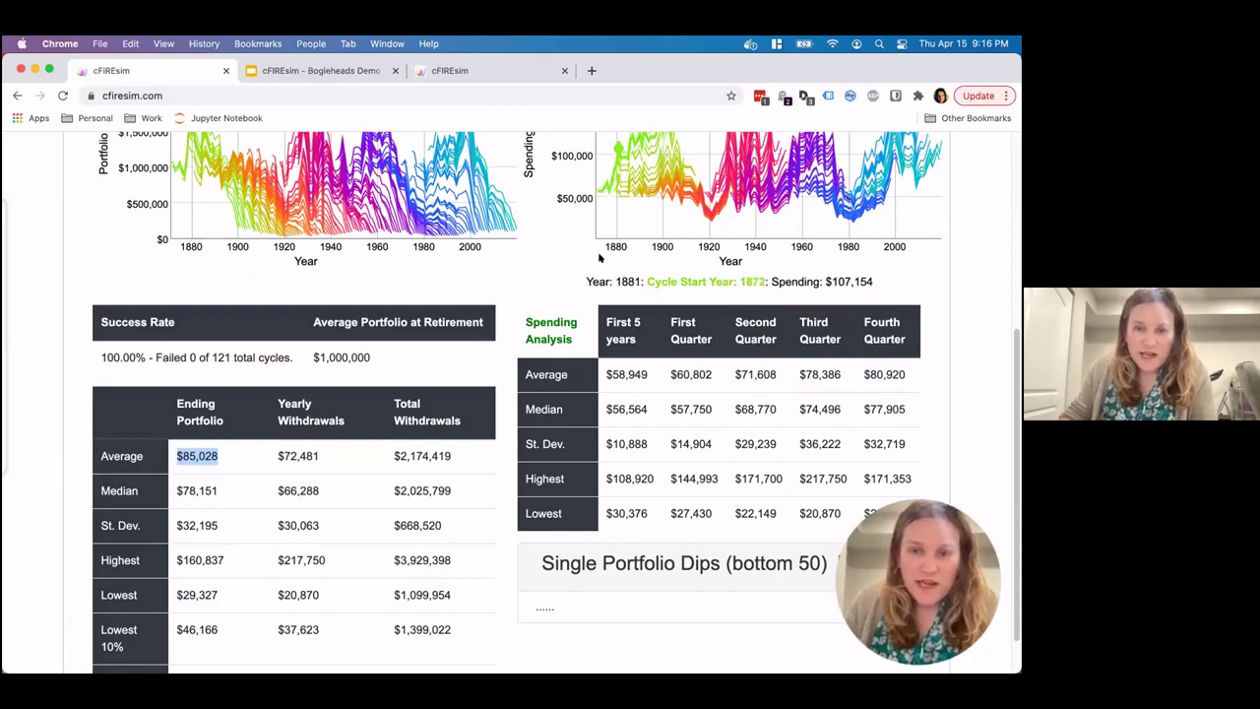
scroll(641, 291, "up", 3)
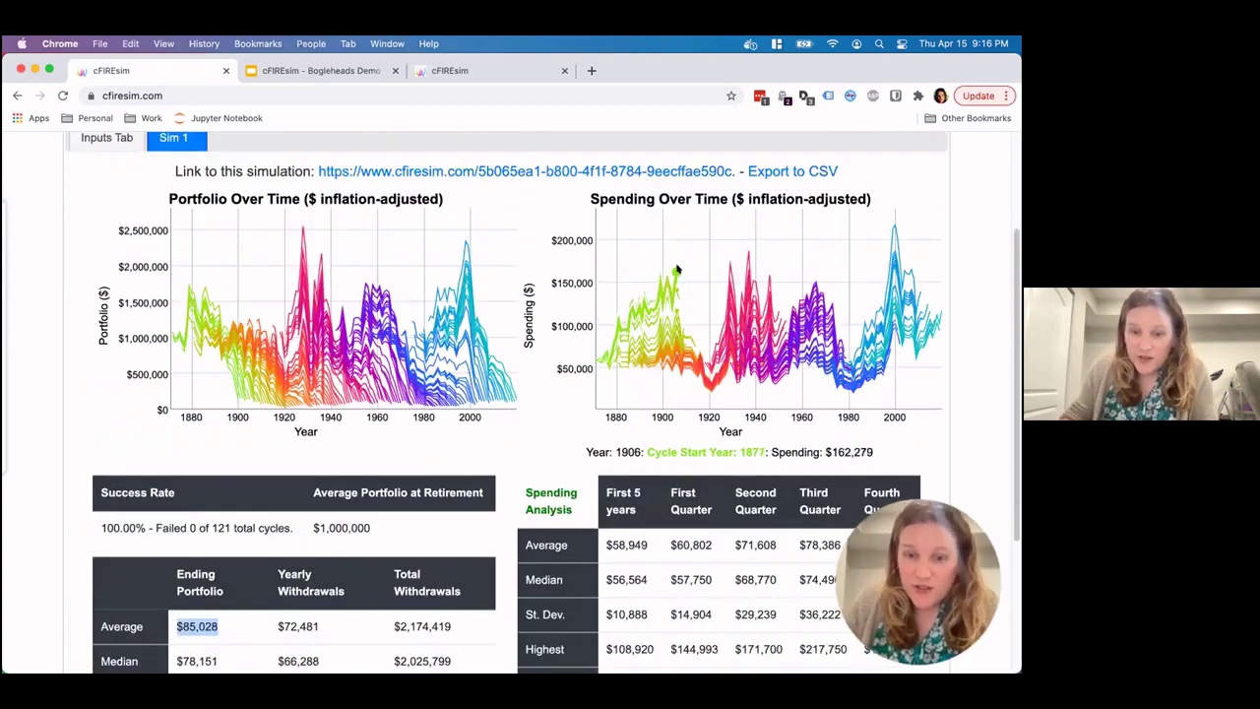
scroll(641, 372, "down", 1)
scroll(641, 372, "down", 3)
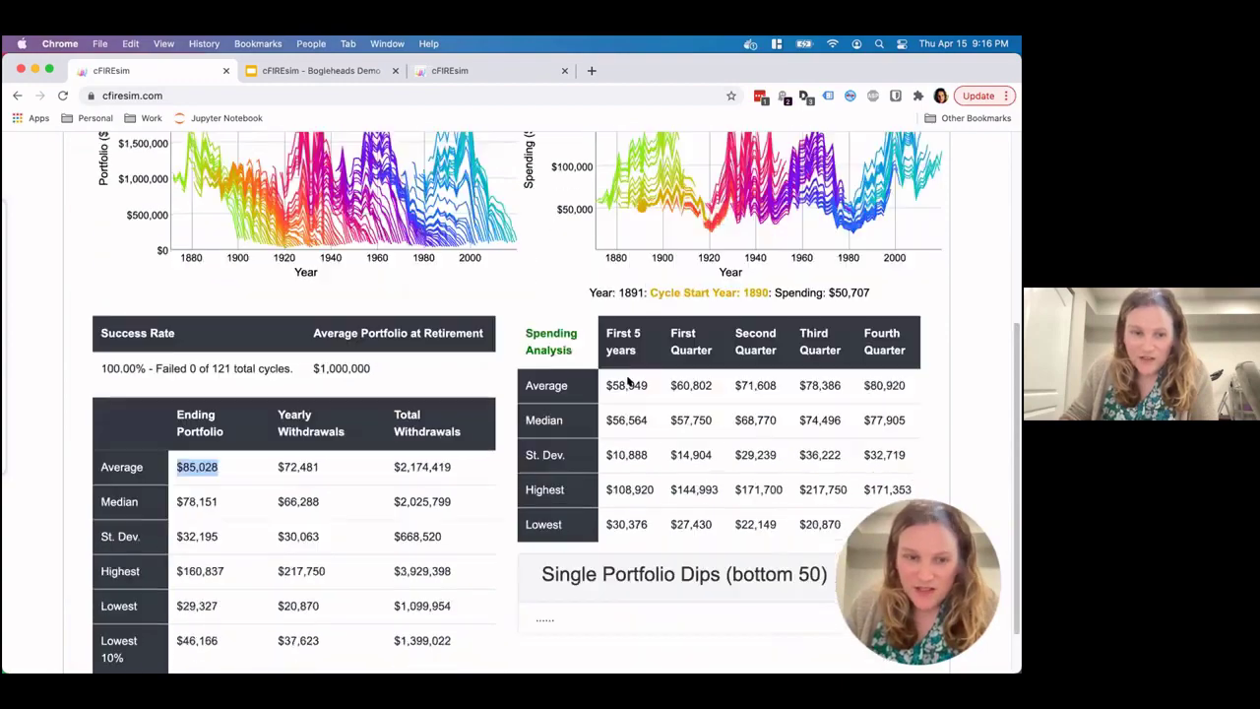
- Return to the simulation inputs, set the VPW Future Value to 200000 and rerun the simulation
scroll(202, 294, "up", 6)
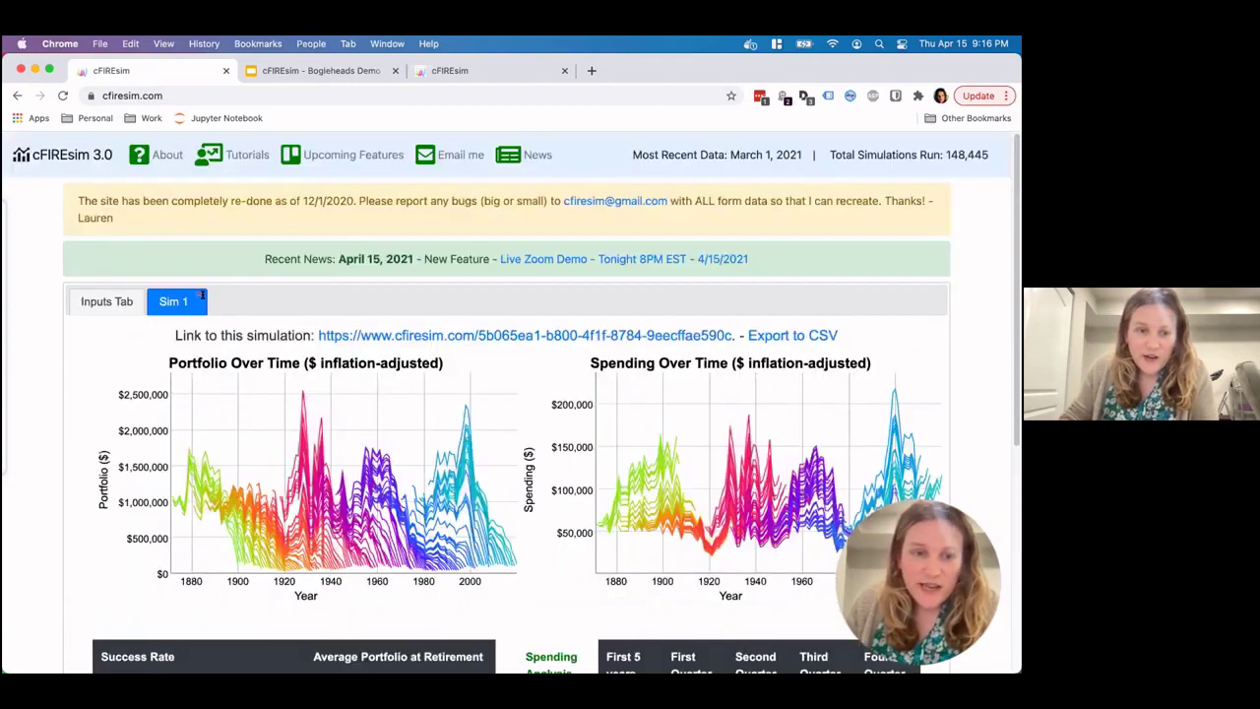
left_click(109, 295)
scroll(664, 372, "down", 1)
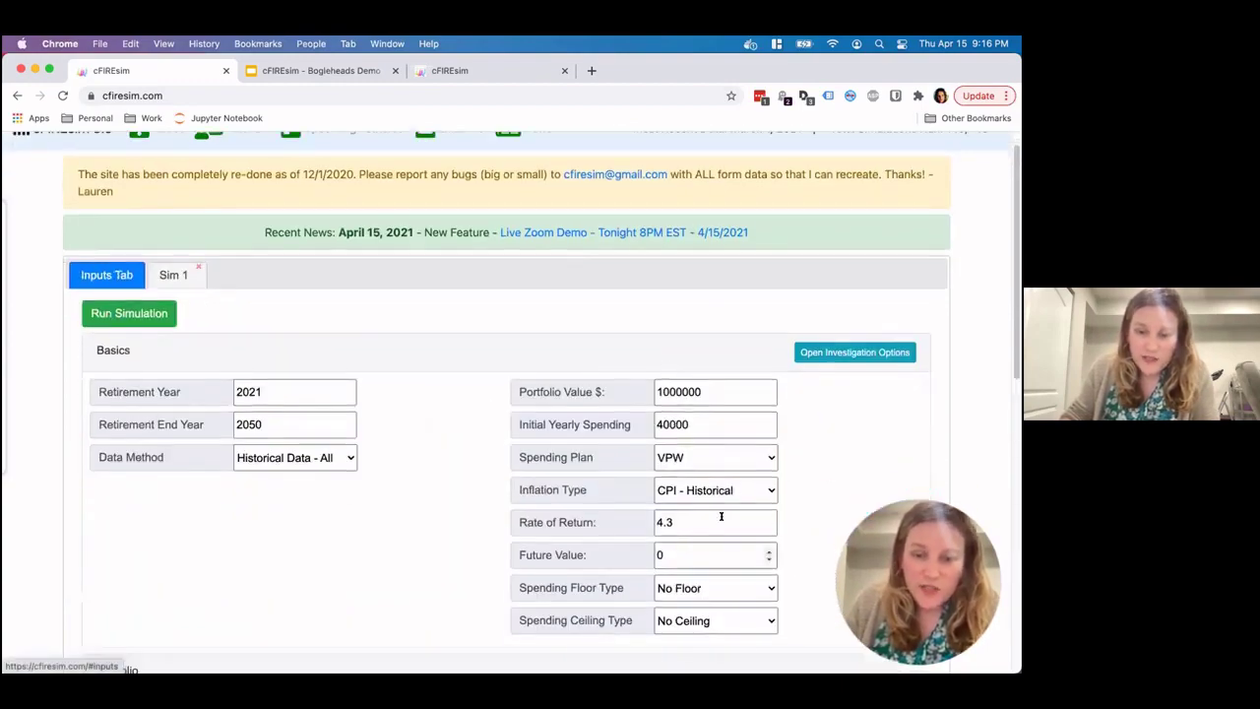
double_click(762, 558)
scroll(686, 537, "down", 5)
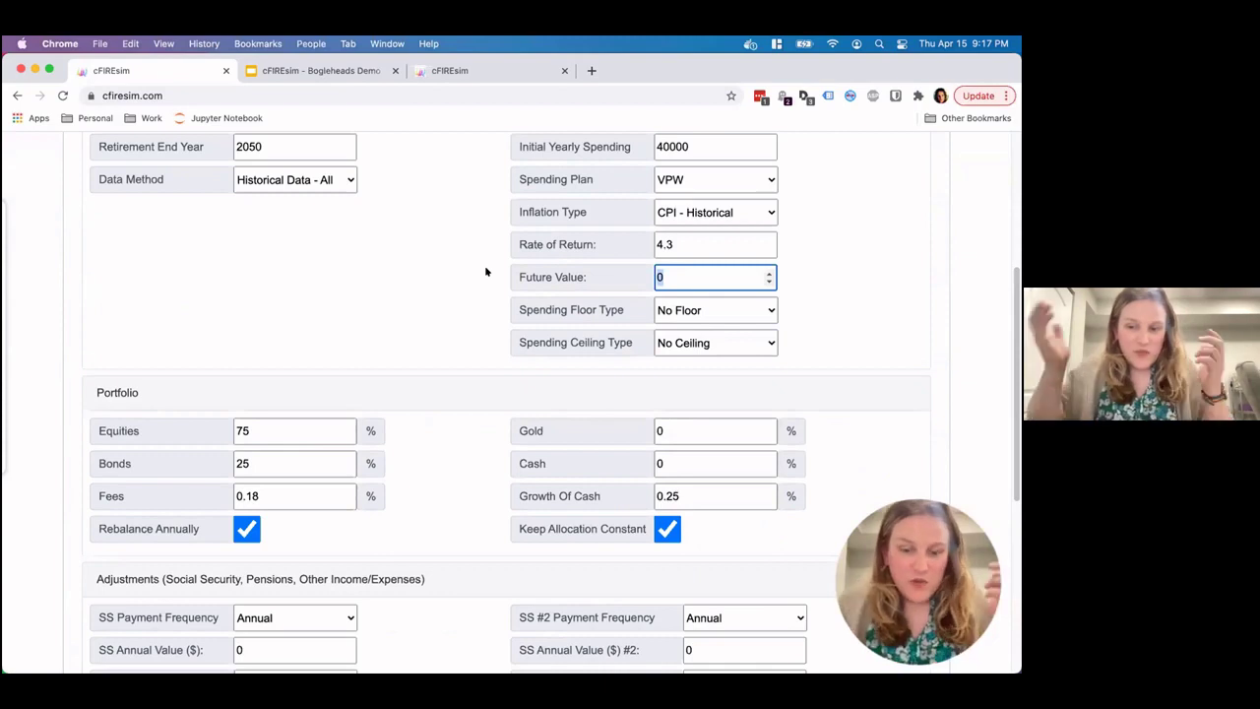
type("20000")
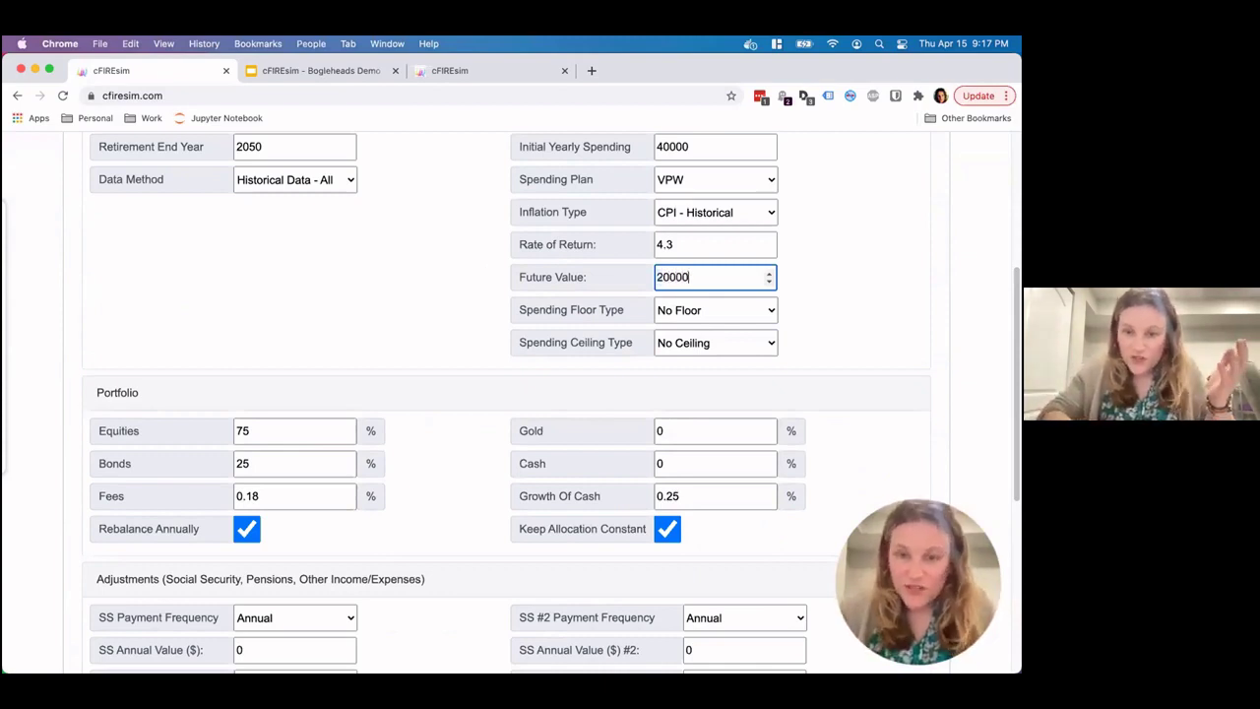
type("0")
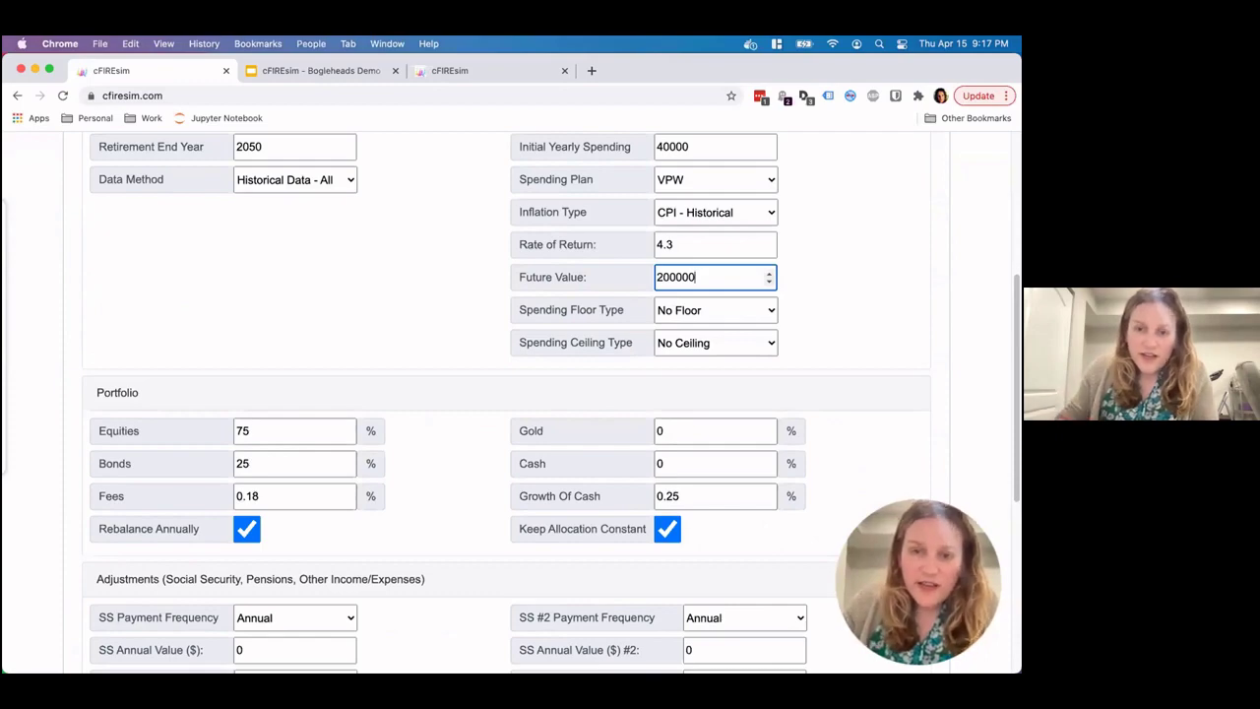
key("Return")
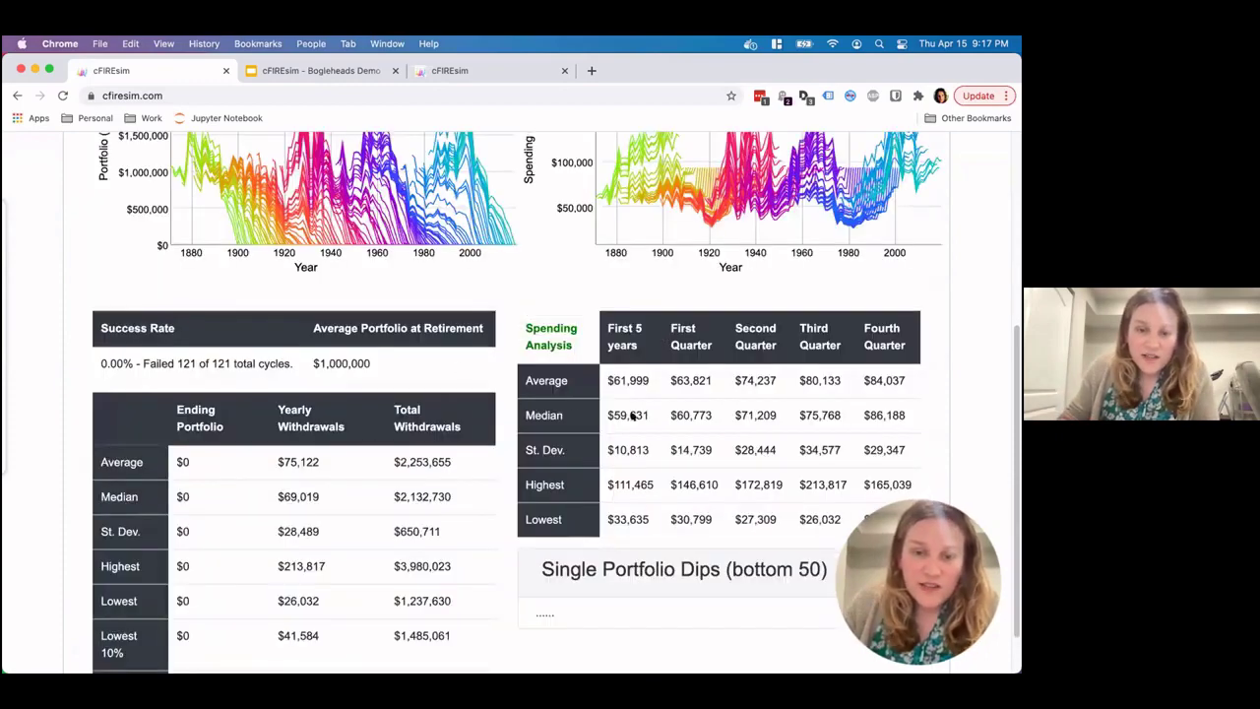
- Examine the second simulation's ending portfolio, withdrawals and Spending Analysis together with its portfolio and spending charts
scroll(581, 419, "down", 1)
scroll(631, 448, "down", 3)
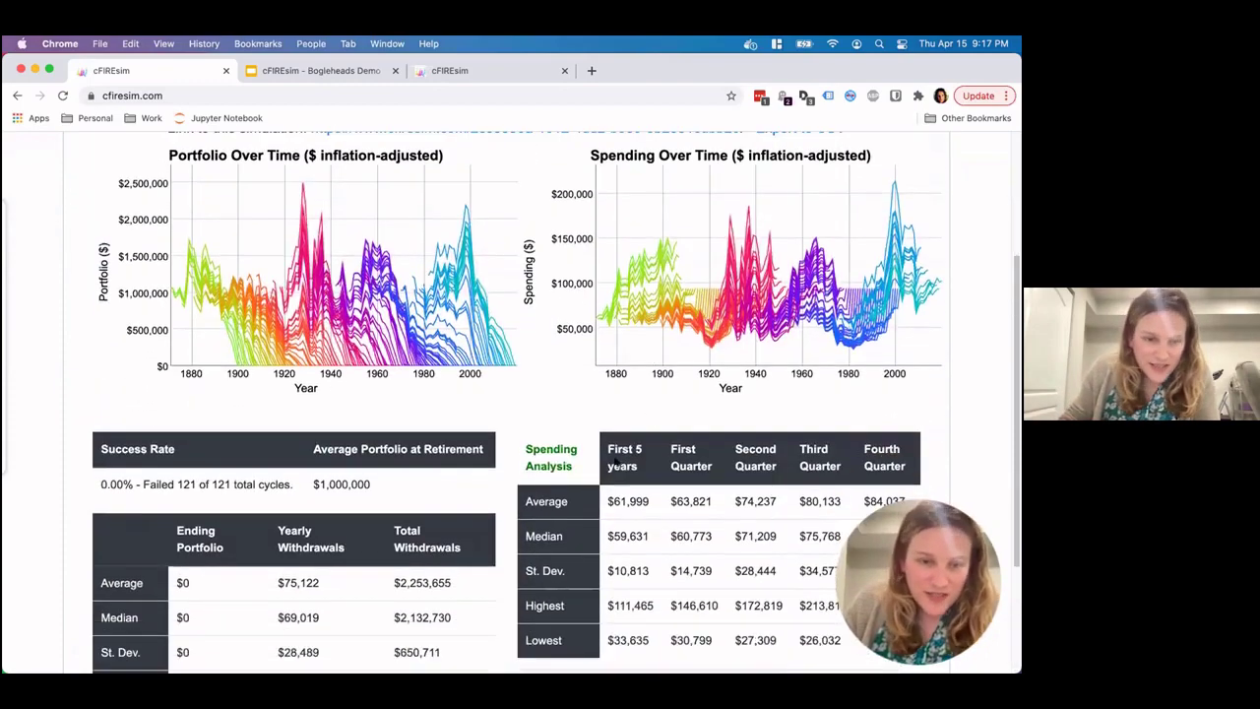
scroll(544, 463, "down", 3)
scroll(236, 512, "down", 1)
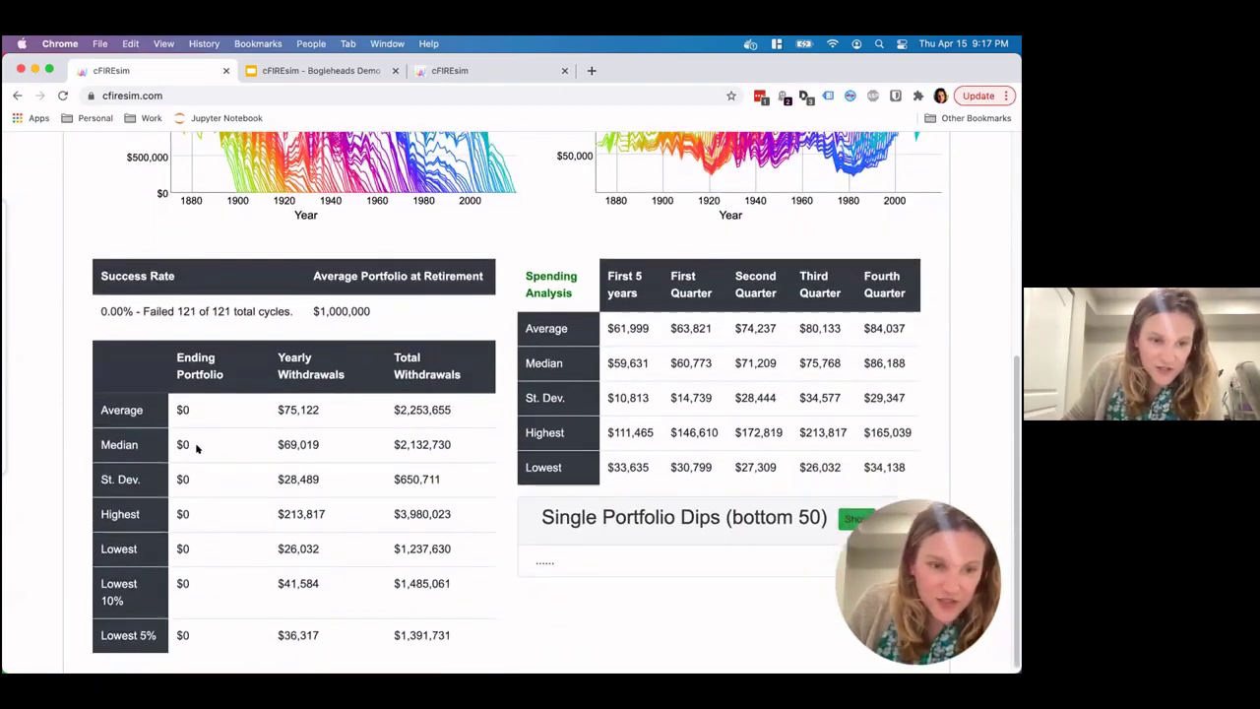
double_click(183, 444)
scroll(256, 467, "down", 1)
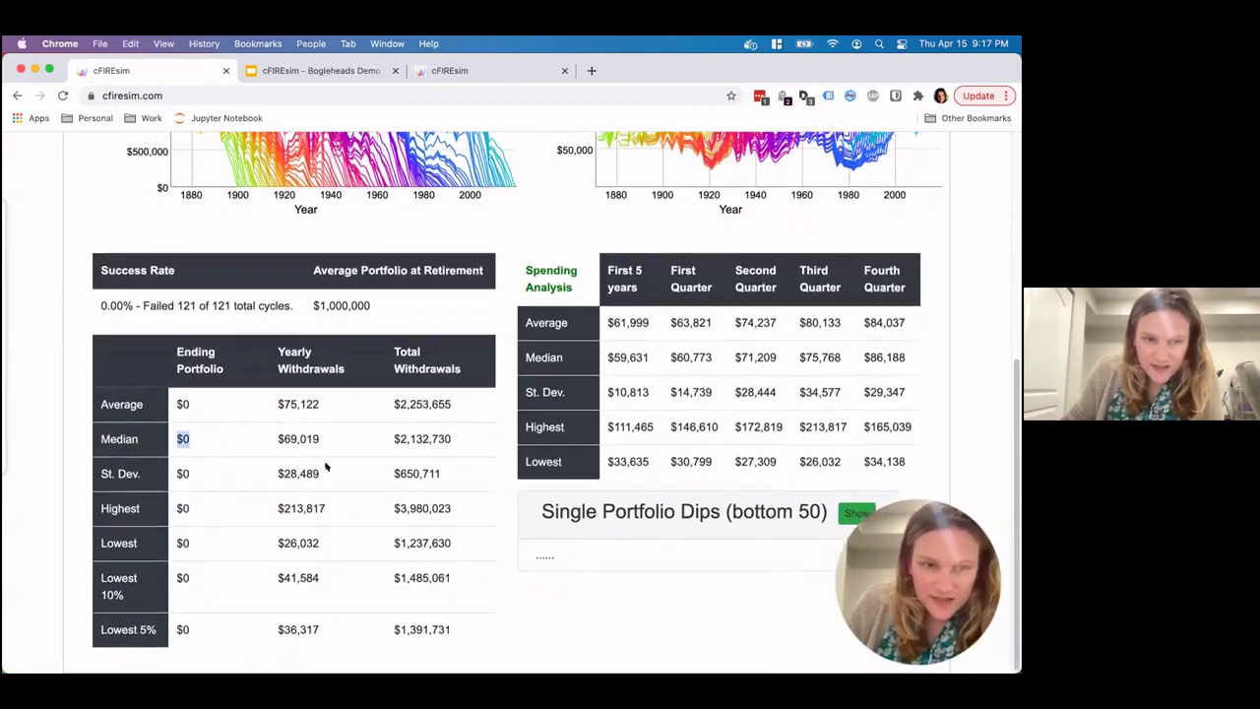
scroll(326, 466, "up", 3)
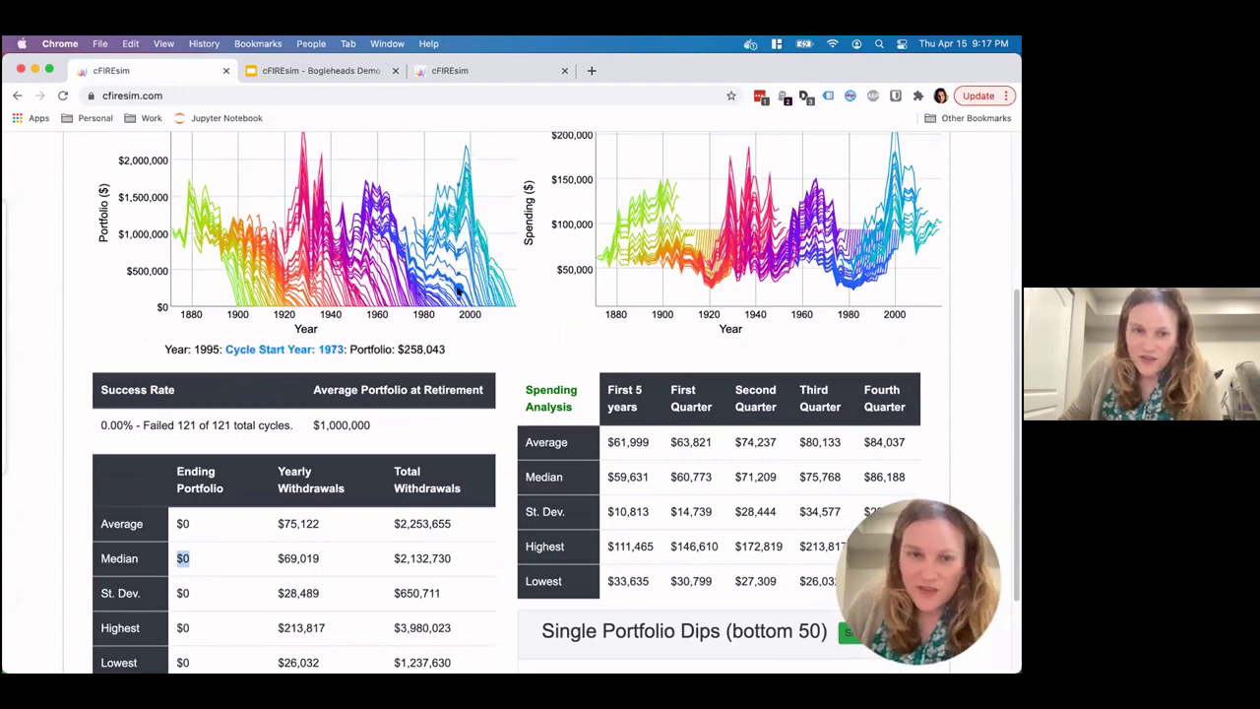
scroll(416, 305, "down", 1)
scroll(417, 304, "up", 1)
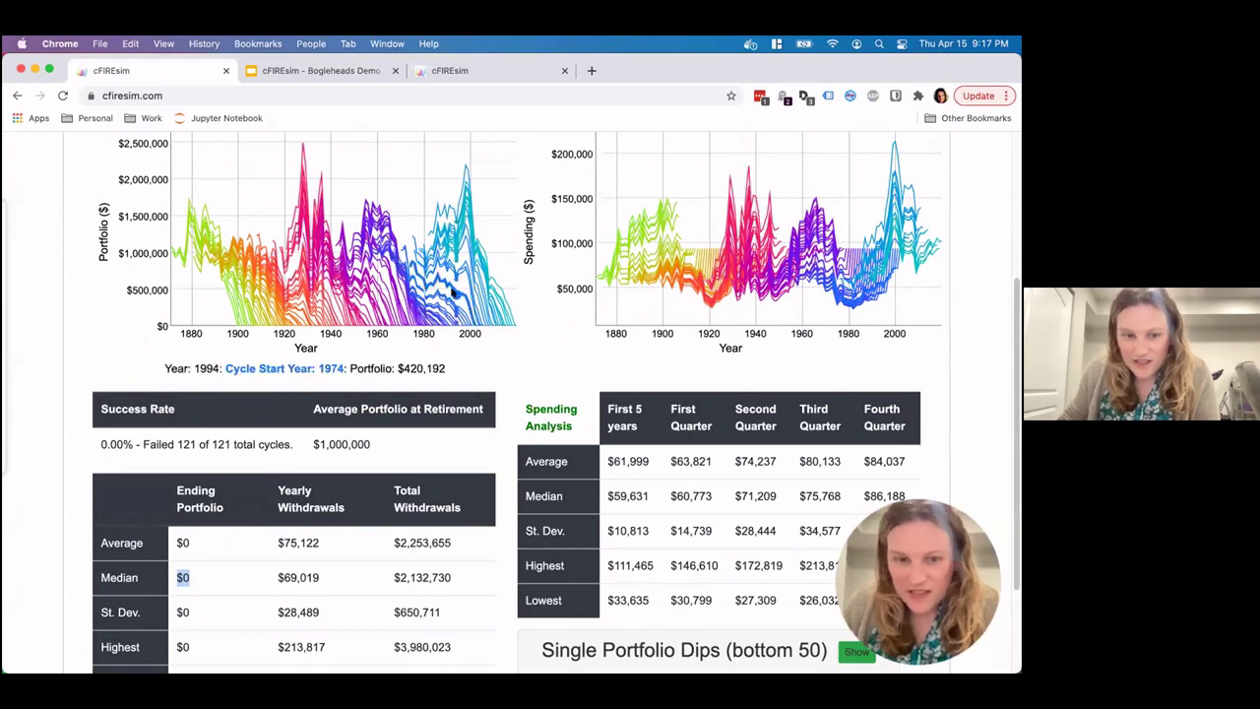
scroll(453, 292, "up", 2)
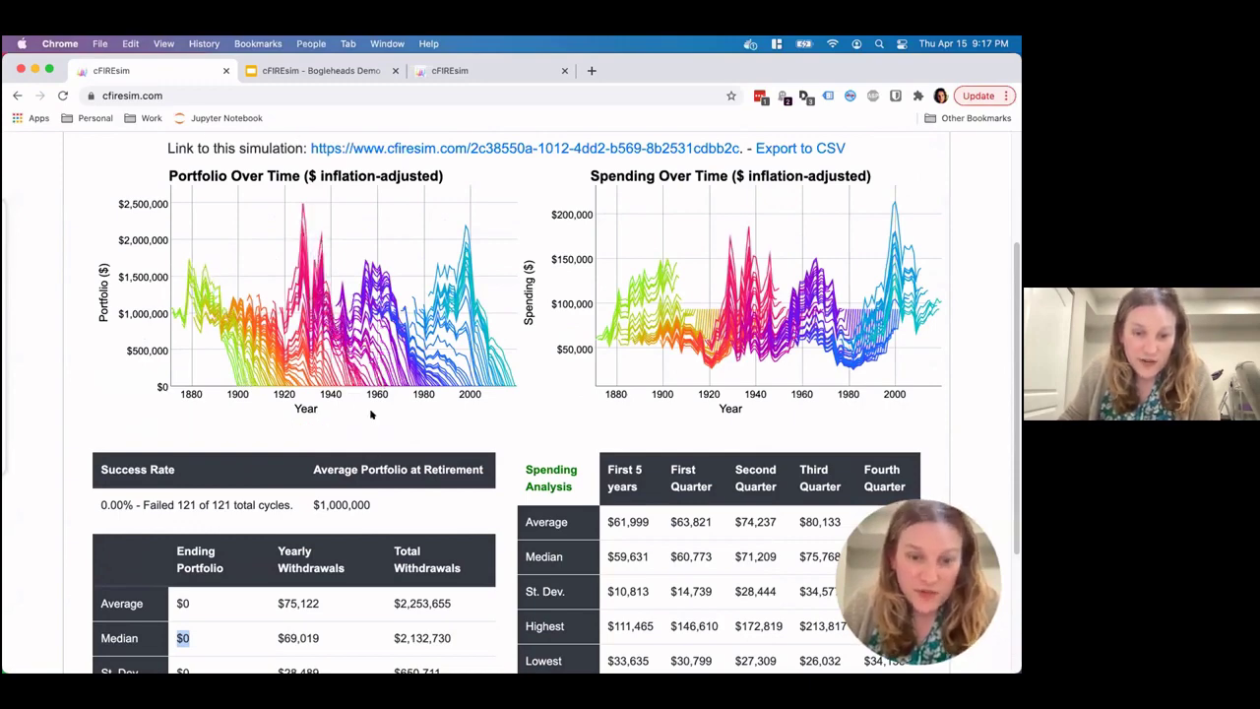
scroll(552, 499, "down", 4)
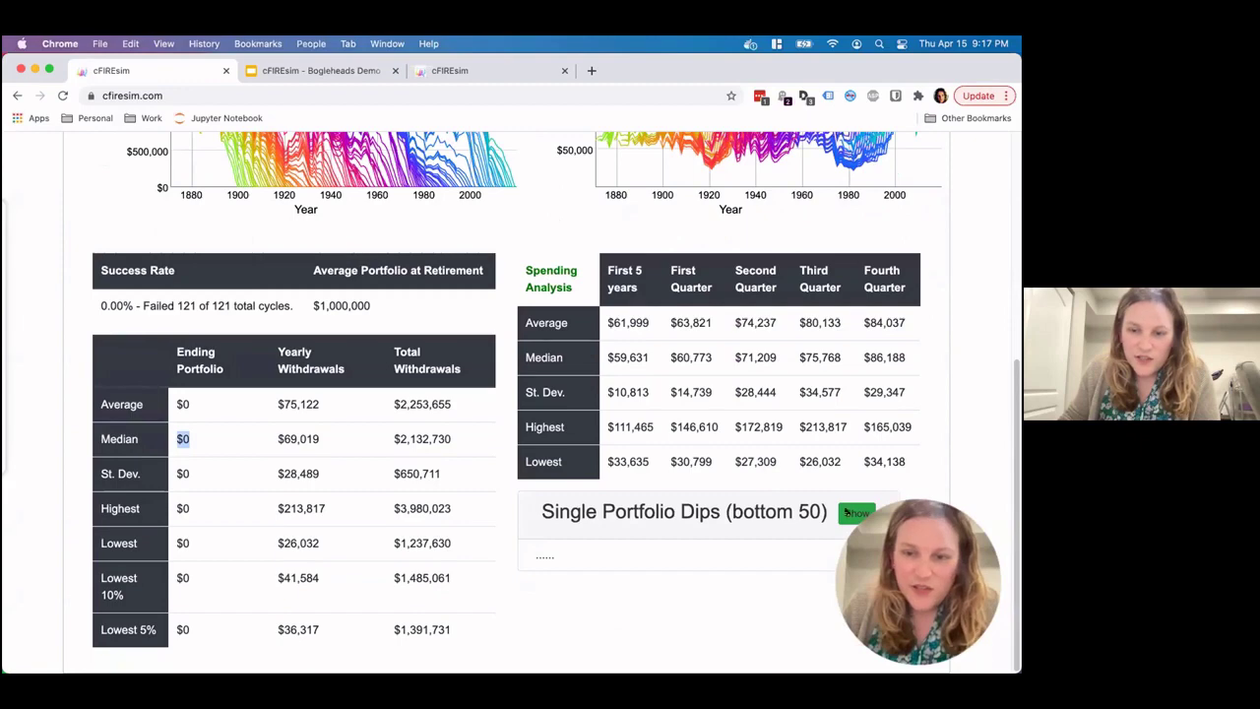
left_click(844, 493)
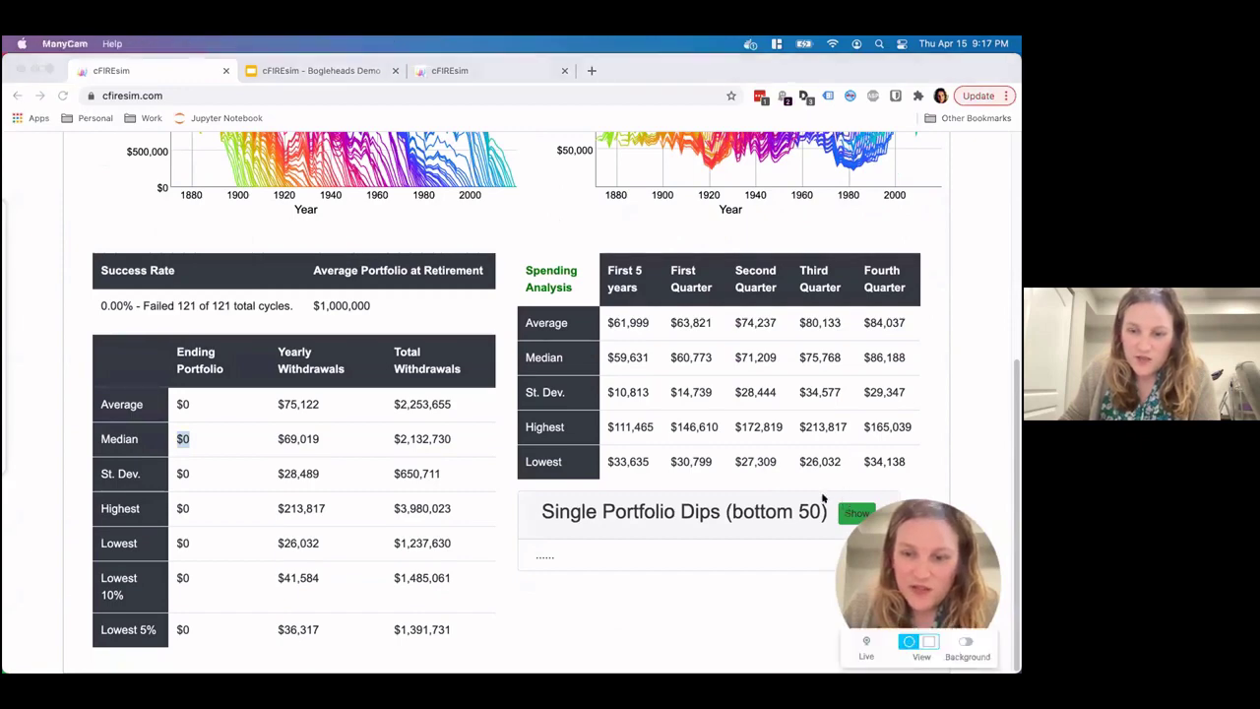
- Return to the simulation inputs and reload the page to clear both simulations and restore the default inputs
scroll(197, 236, "up", 5)
left_click(107, 219)
left_click(106, 219)
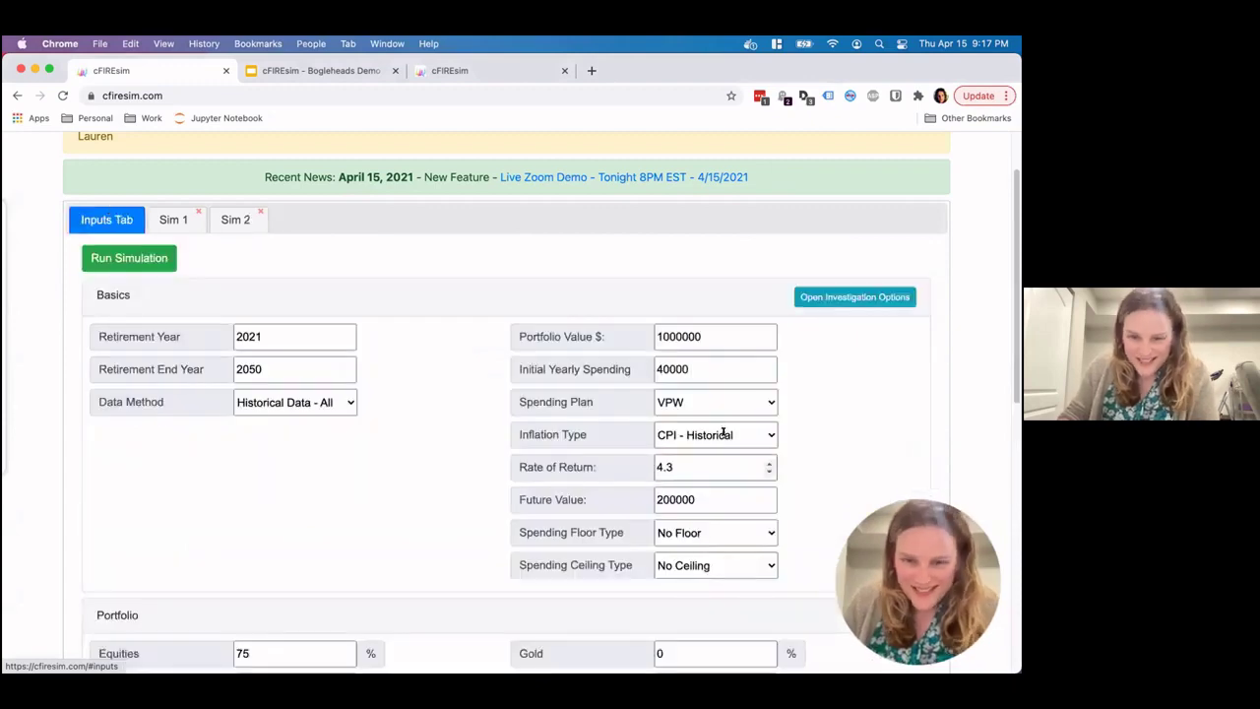
left_click(62, 95)
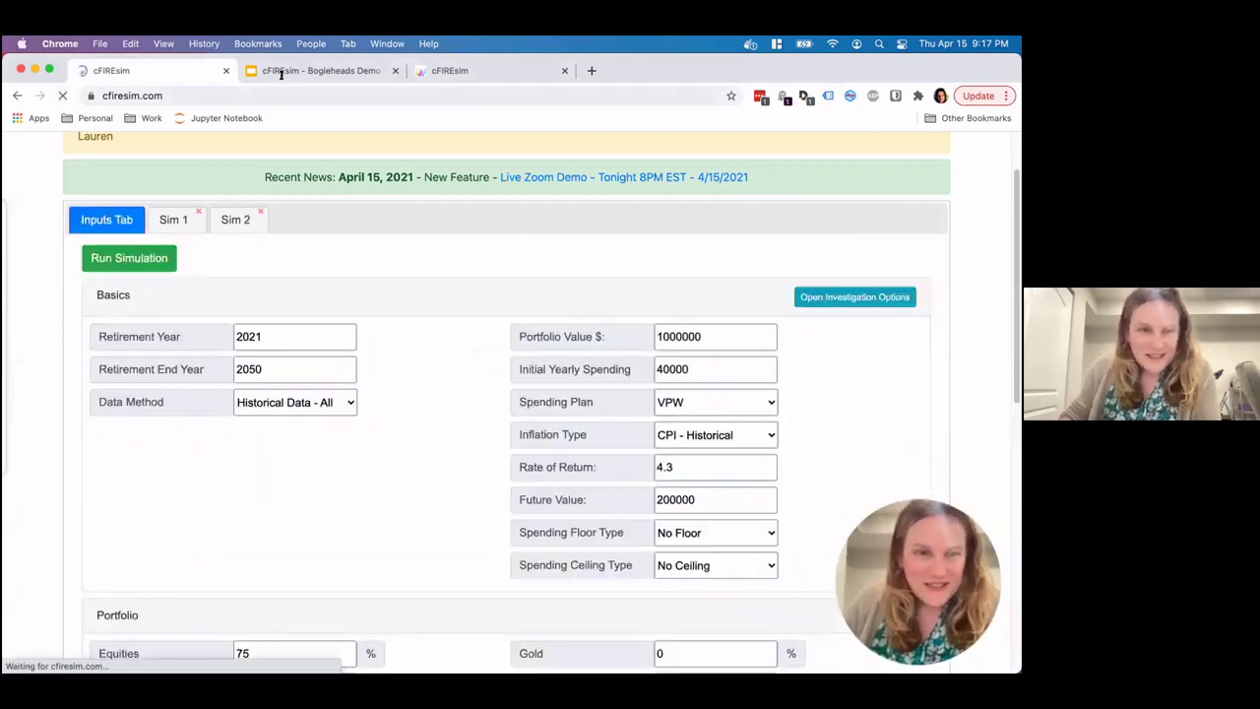
- Change the Spending Plan to Not Inflation Adjusted and run the simulation with the 40000 Initial Yearly Spending
left_click(732, 400)
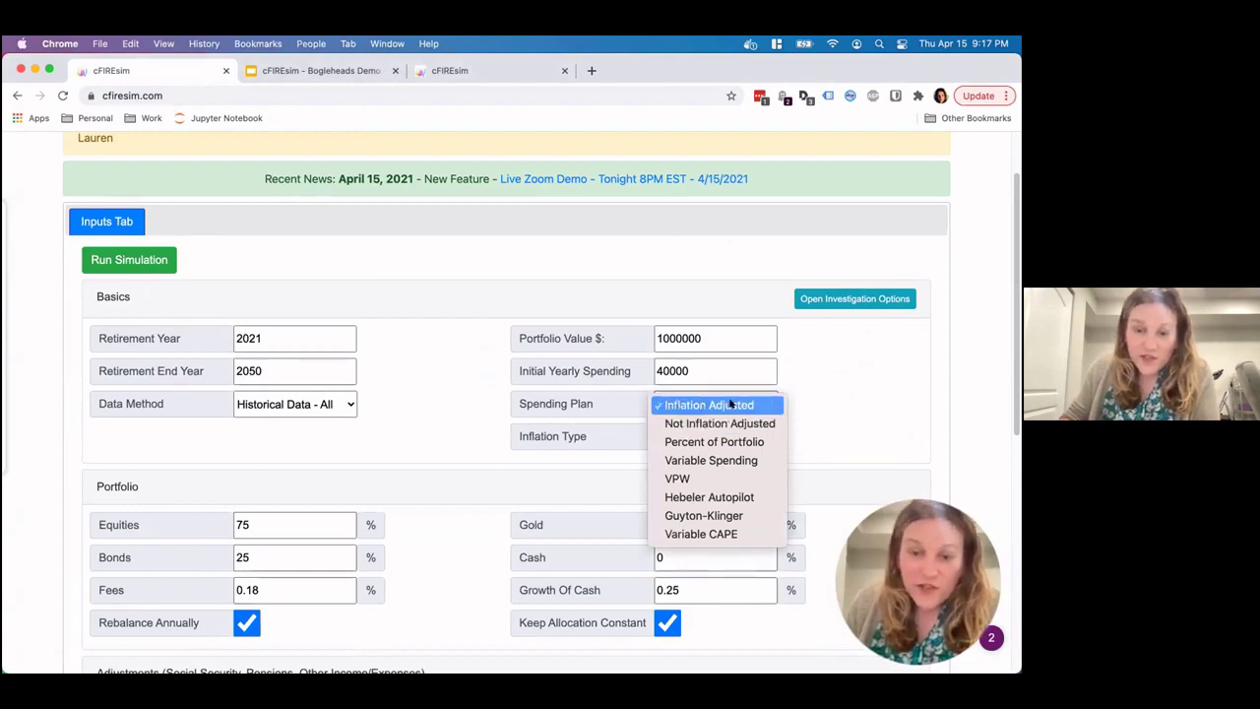
left_click(755, 424)
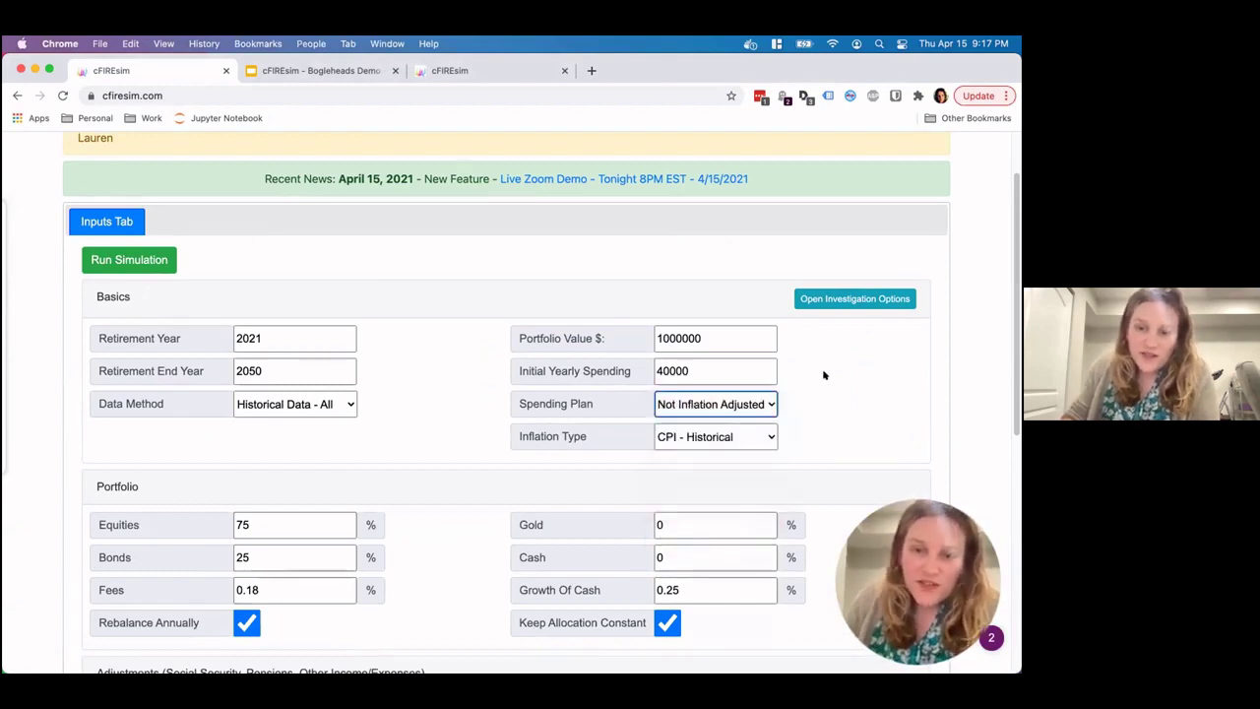
double_click(699, 372)
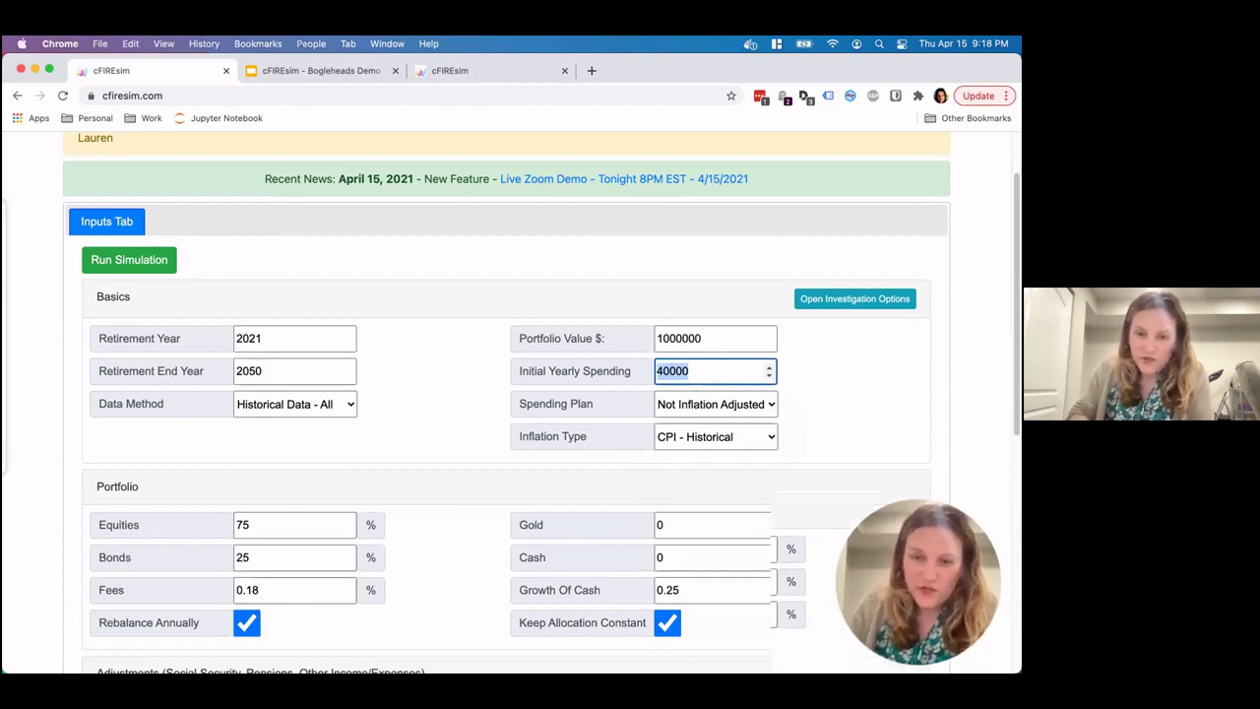
key("Return")
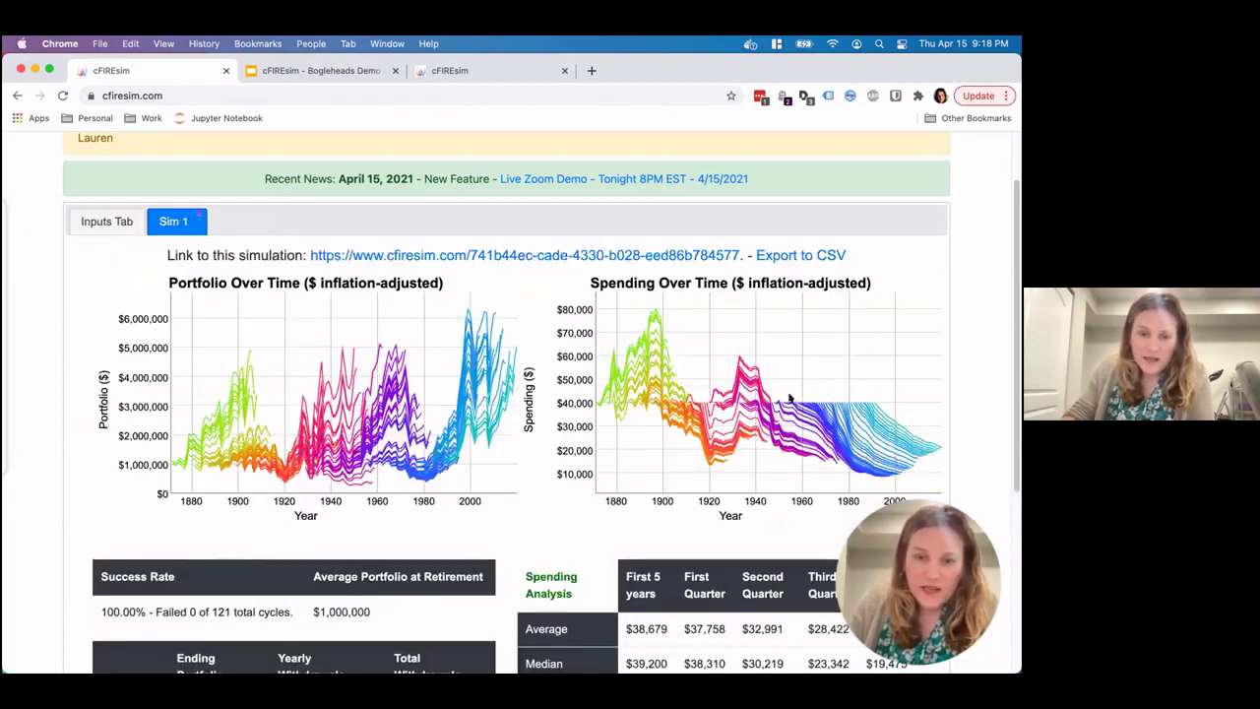
scroll(650, 439, "down", 2)
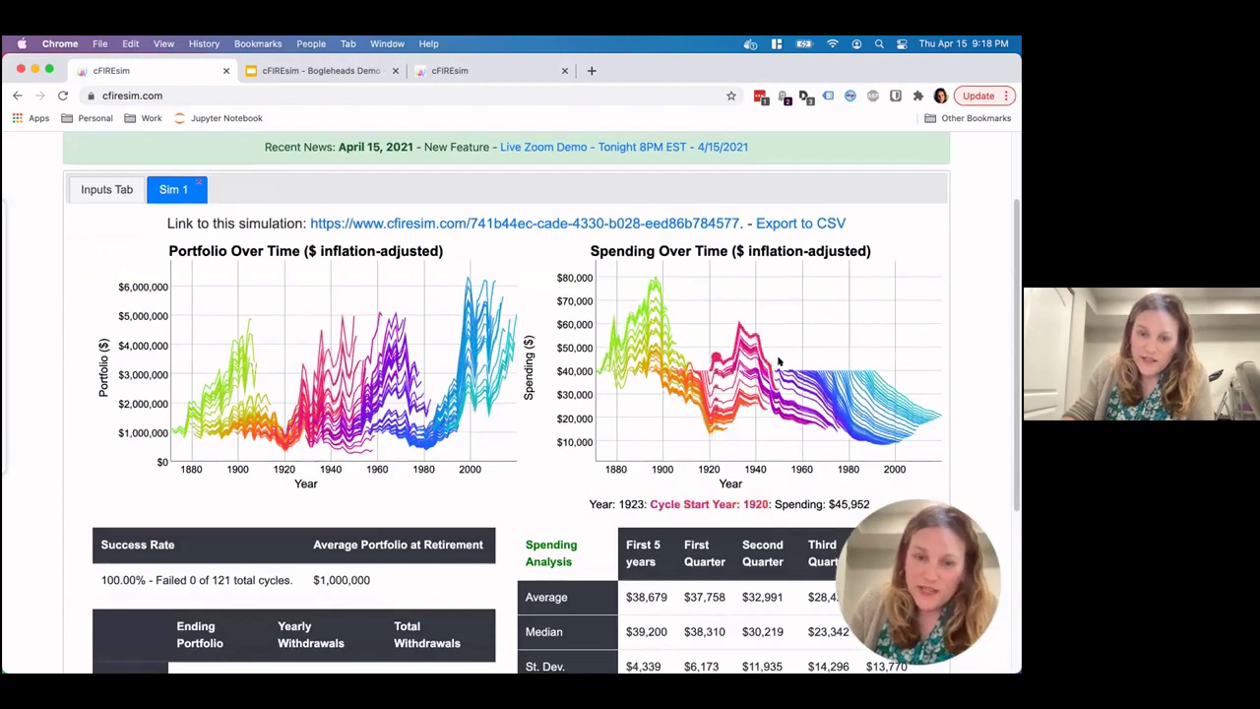